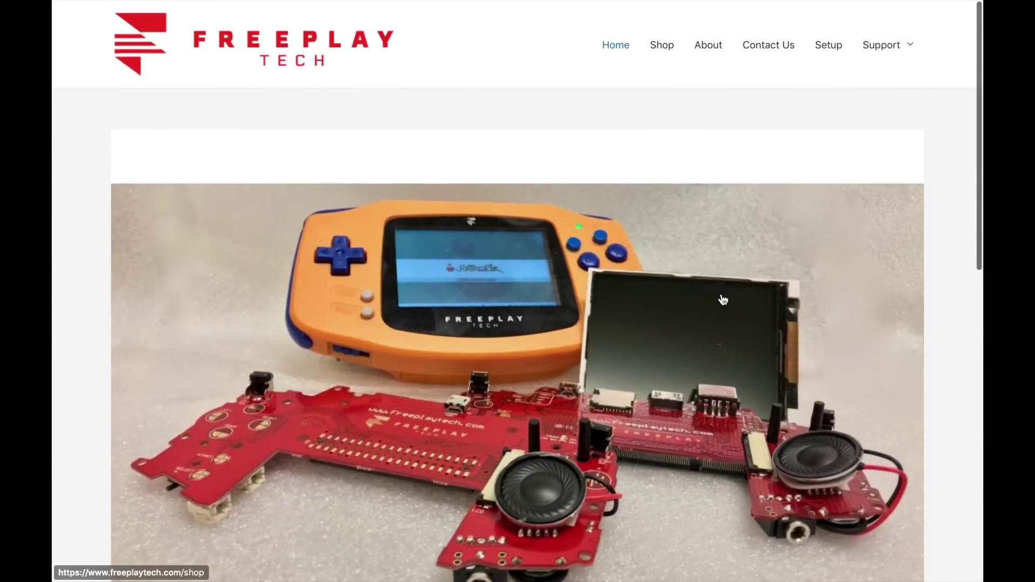
Go to the Setup page on freeplaytech.com
{"action": "left_click", "coordinate": [828, 47]}
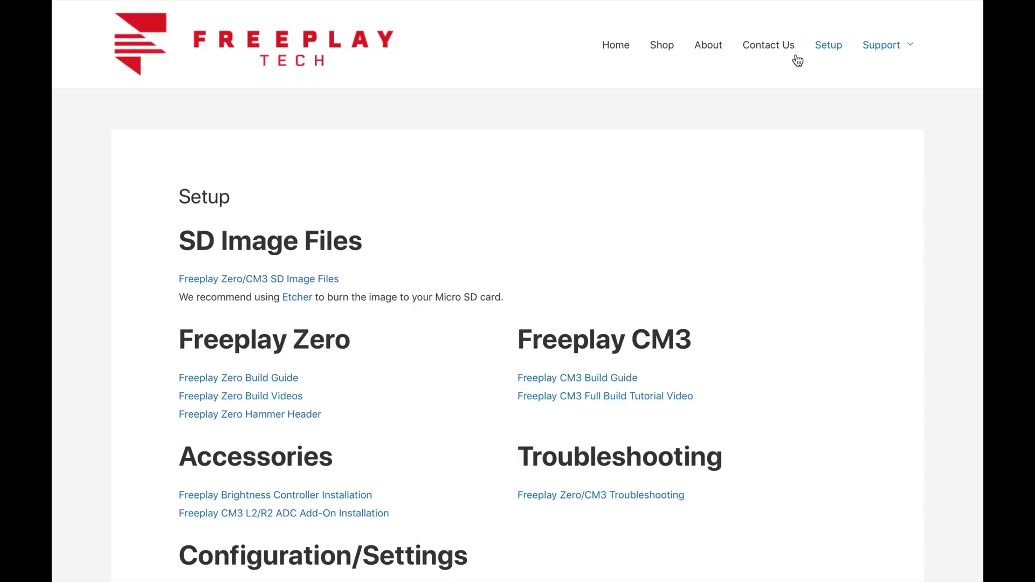
Open the shared SD Image Files folder and read its readme.txt
{"action": "left_click", "coordinate": [276, 285]}
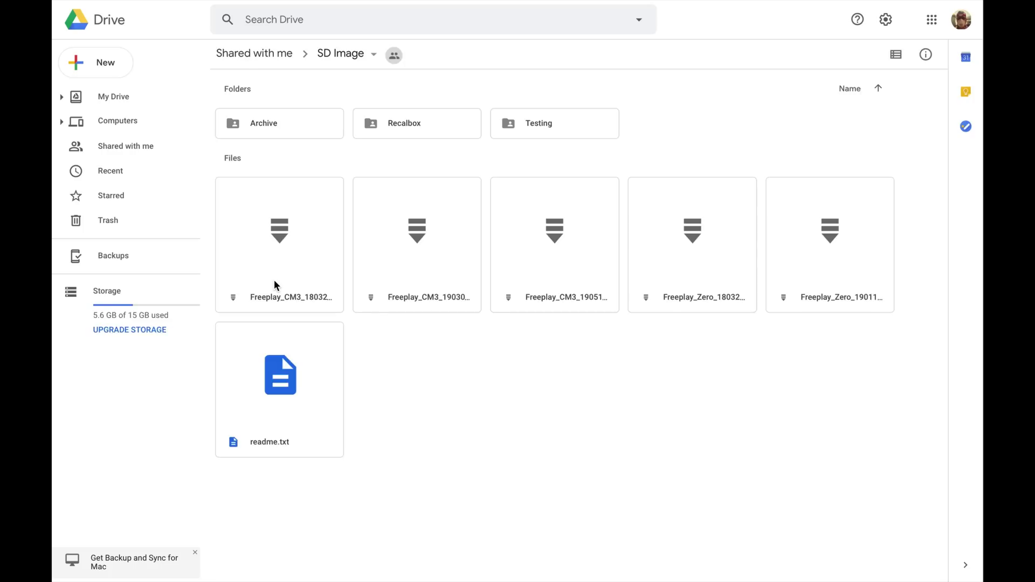
{"action": "double_click", "coordinate": [282, 364]}
{"action": "scroll", "coordinate": [283, 364], "scroll_direction": "down", "scroll_amount": 2}
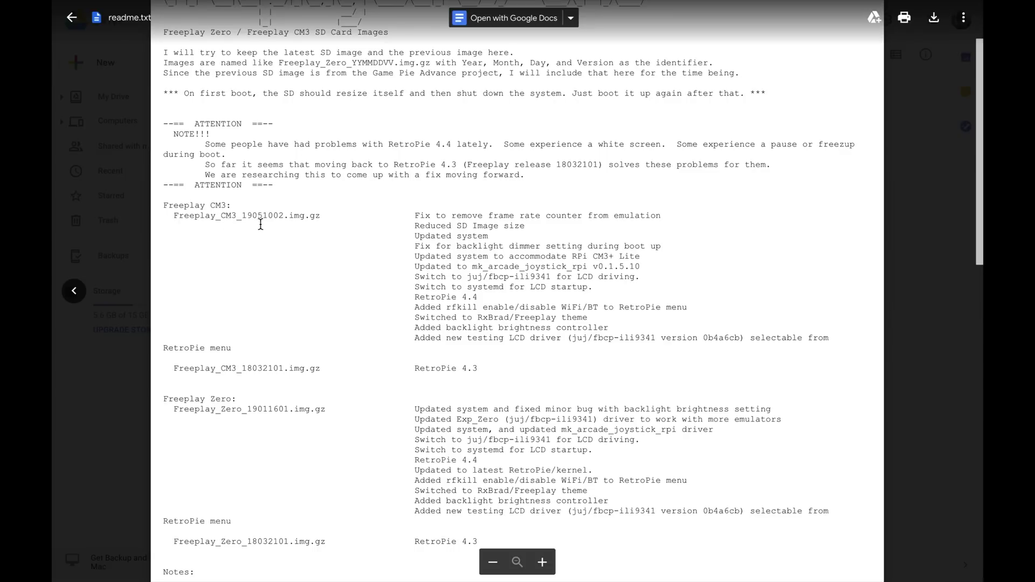
{"action": "left_click", "coordinate": [71, 19]}
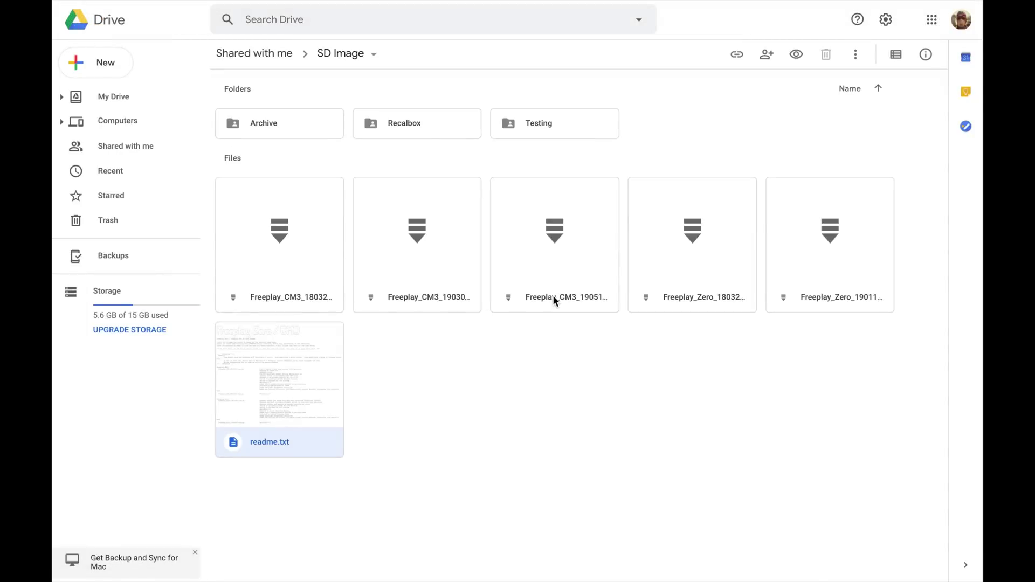
Download Freeplay_CM3_19051002.img.gz, accepting the virus-scan warning
{"action": "double_click", "coordinate": [567, 276]}
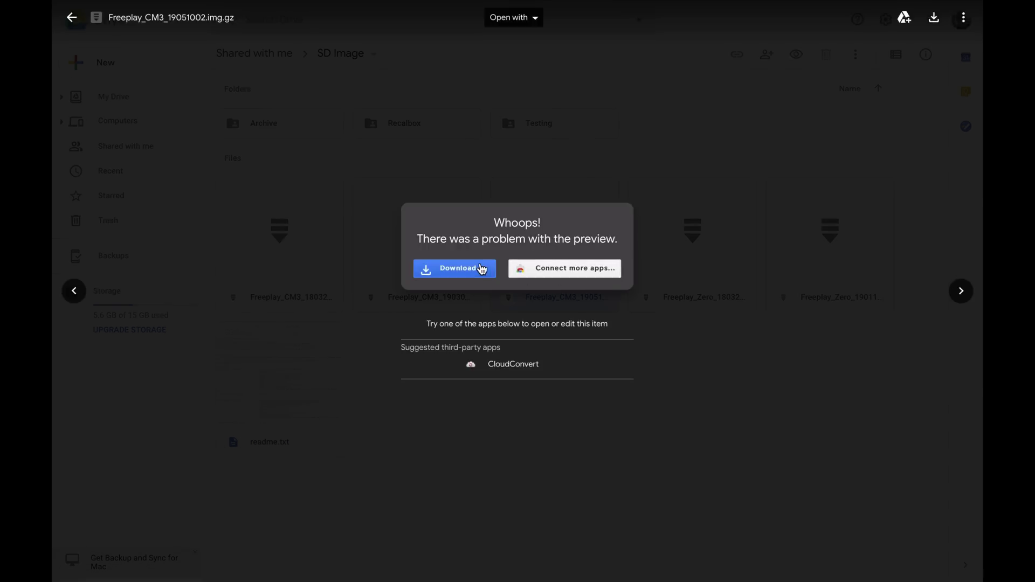
{"action": "left_click", "coordinate": [482, 270]}
{"action": "left_click", "coordinate": [583, 335]}
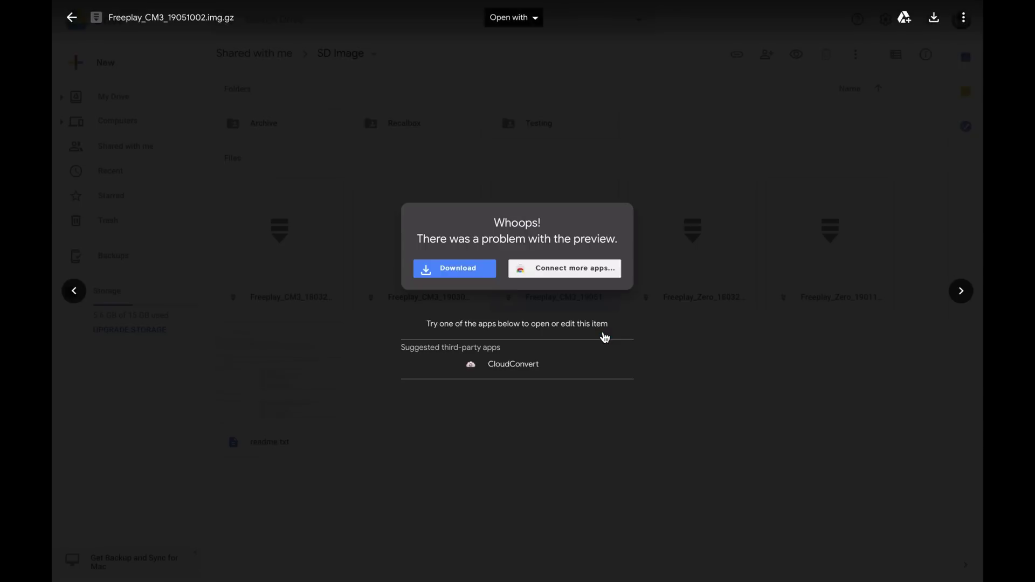
{"action": "left_click", "coordinate": [390, 179]}
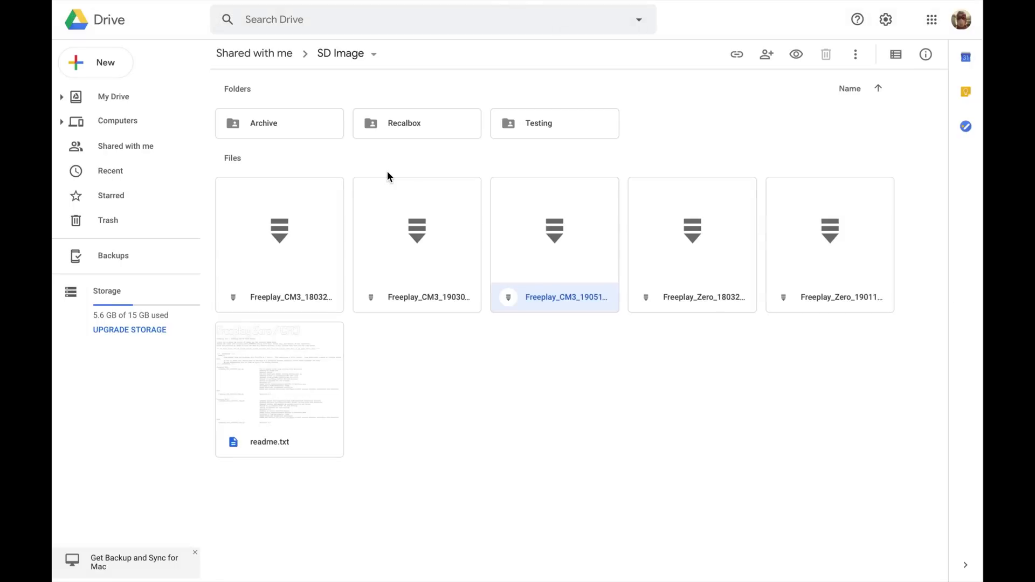
Check the CM3 image's download progress, then switch to the desktop and open Launchpad
{"action": "mouse_move", "coordinate": [837, 18]}
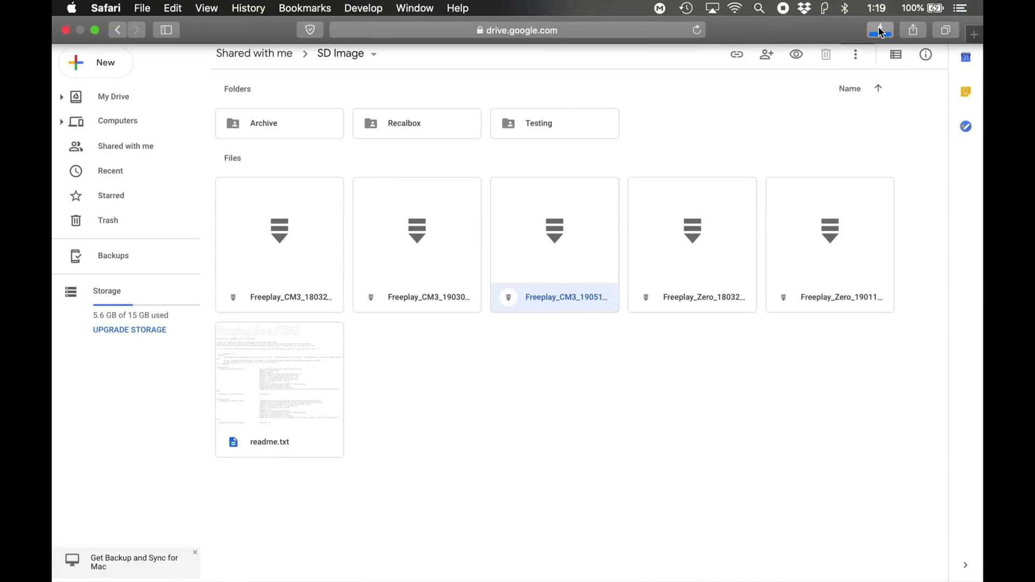
{"action": "left_click", "coordinate": [880, 31]}
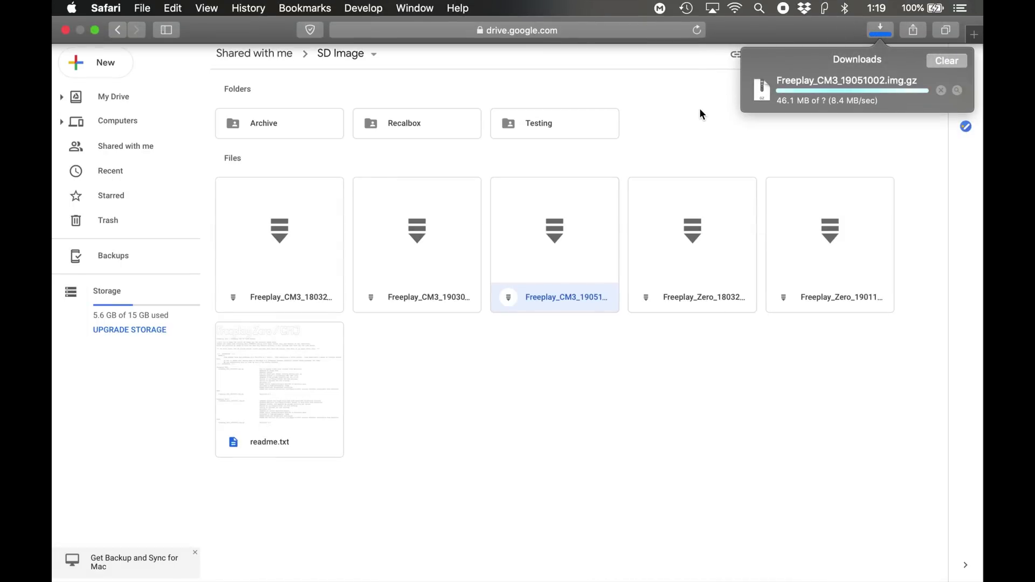
{"action": "key", "text": "ctrl+Left"}
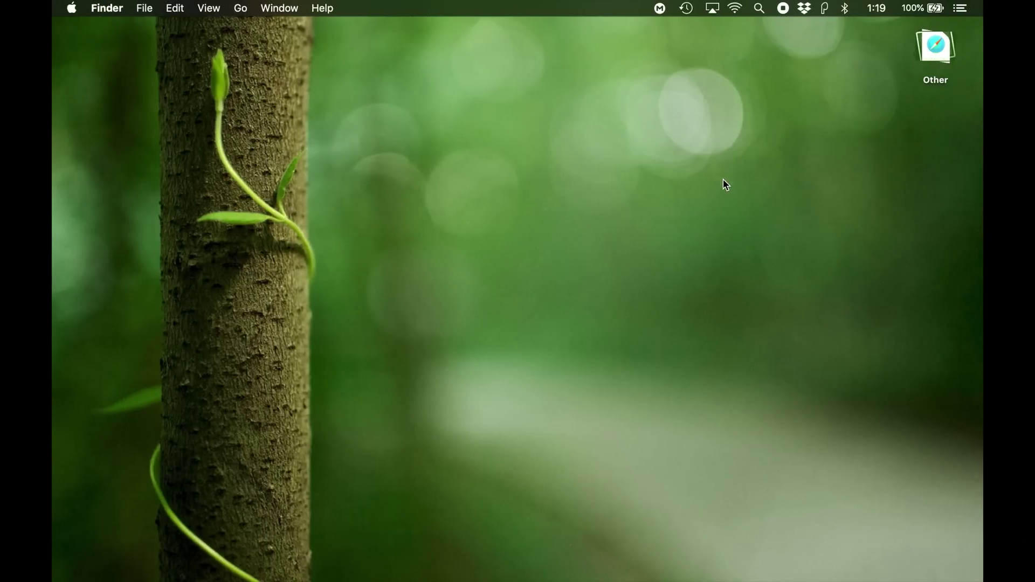
{"action": "key", "text": "F4"}
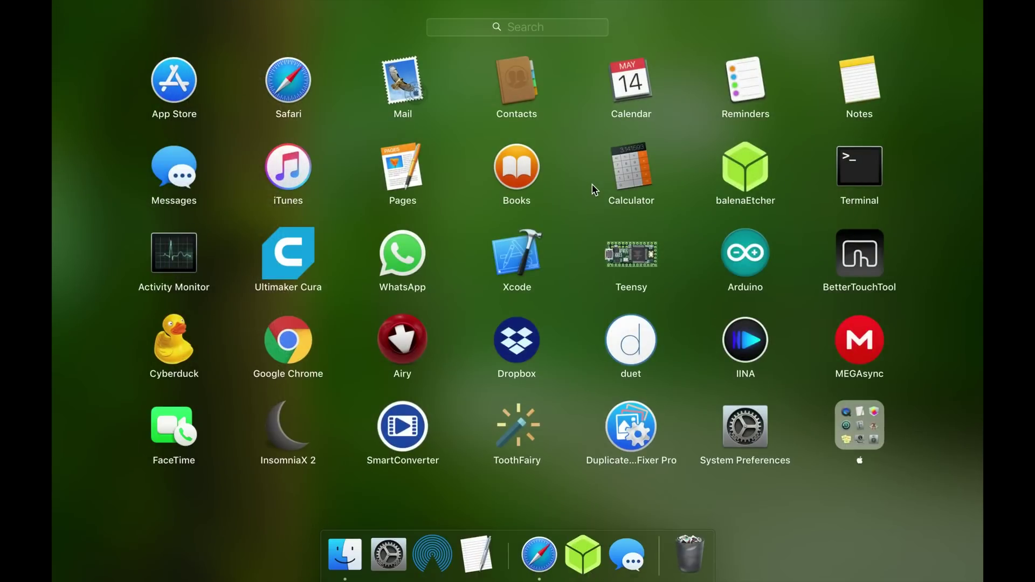
Launch balenaEtcher and decompress the downloaded Freeplay_CM3_19051002.img.gz
{"action": "left_click", "coordinate": [745, 167]}
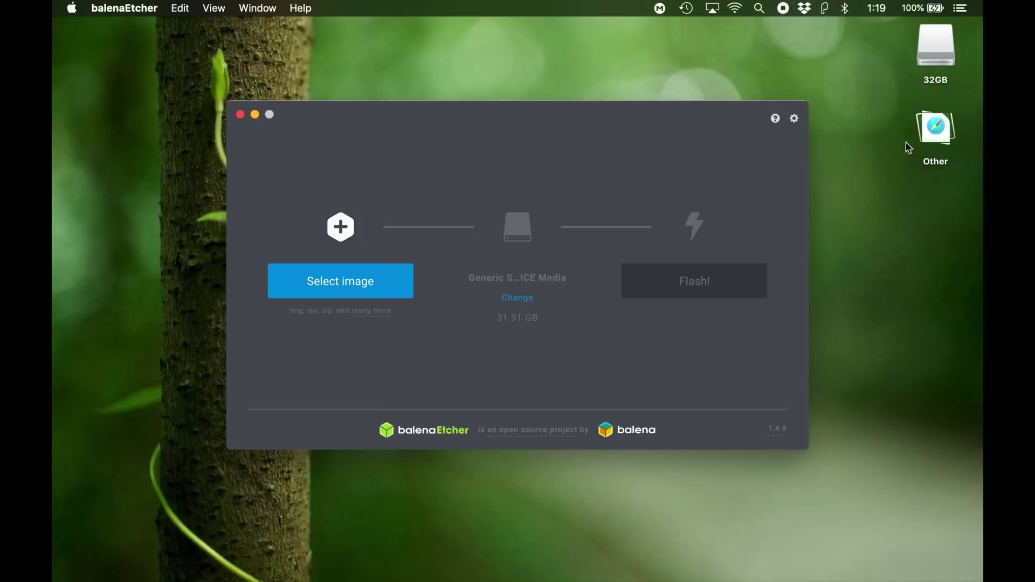
{"action": "left_click", "coordinate": [931, 143]}
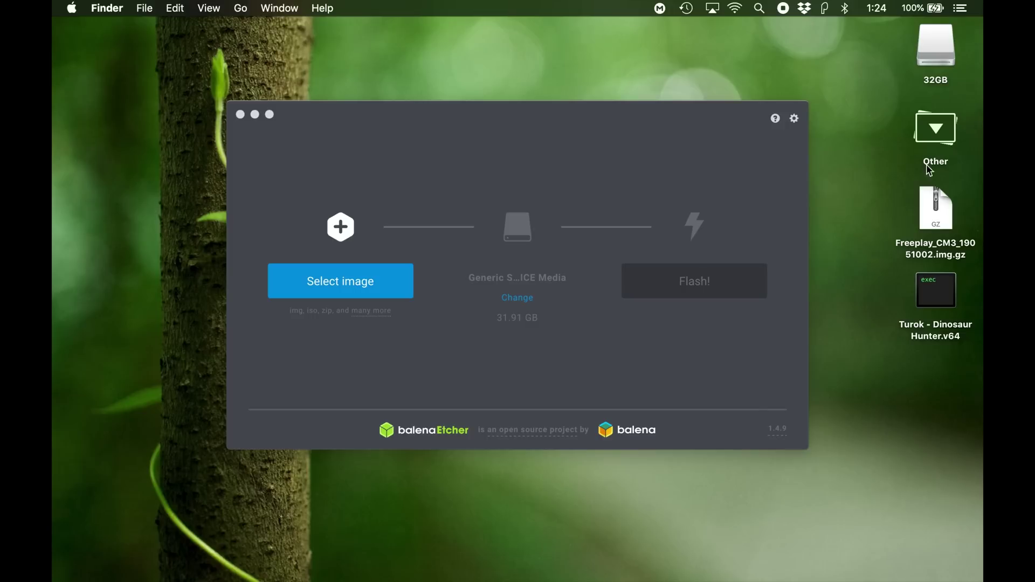
{"action": "double_click", "coordinate": [931, 203]}
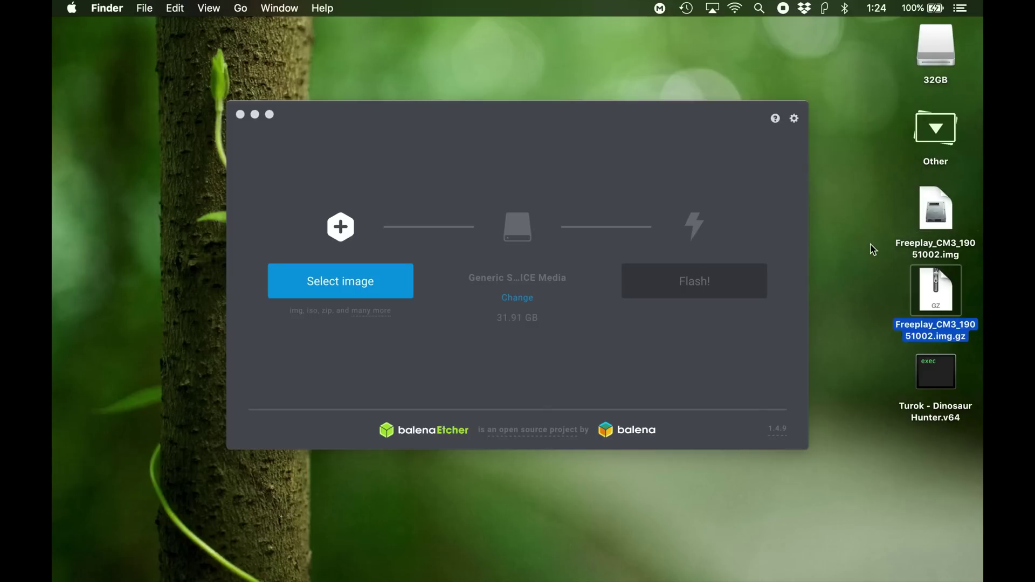
{"action": "left_click", "coordinate": [935, 318]}
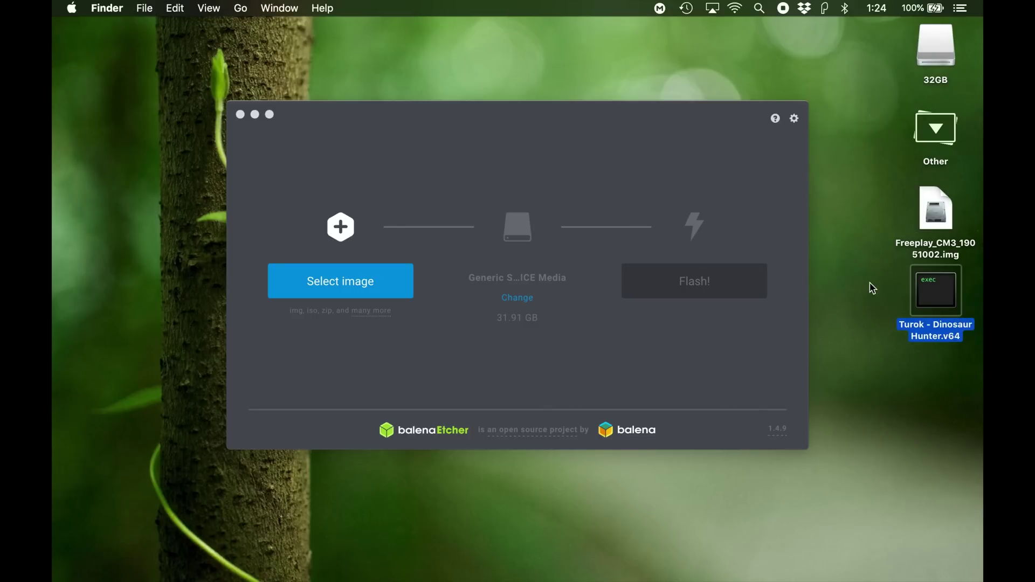
Flash Freeplay_CM3_19051002.img to the 32GB SD card with the account password, then quit balenaEtcher
{"action": "left_click", "coordinate": [320, 290]}
{"action": "left_click", "coordinate": [319, 287]}
{"action": "double_click", "coordinate": [359, 158]}
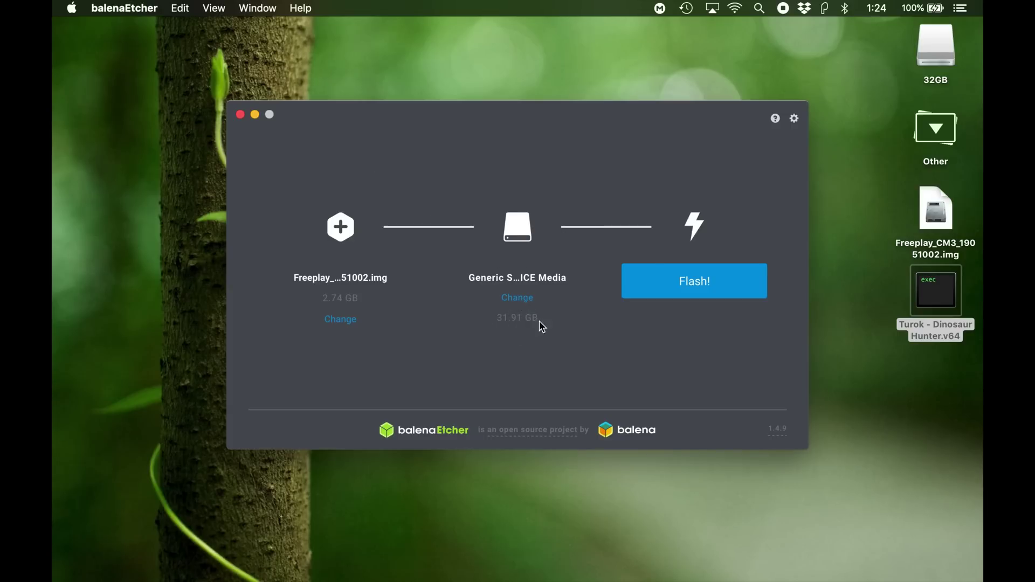
{"action": "left_click", "coordinate": [660, 284]}
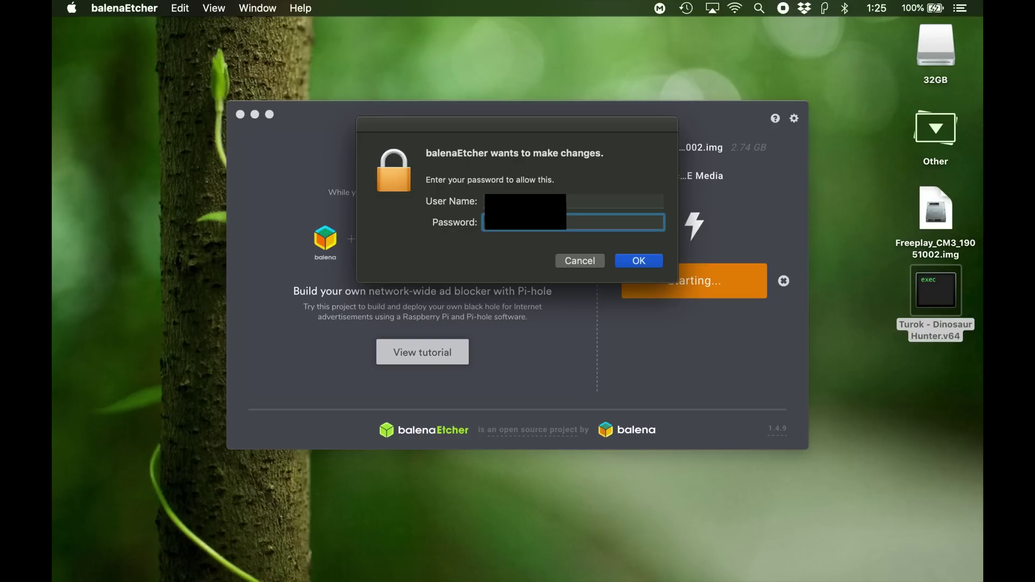
{"action": "key", "text": "Return"}
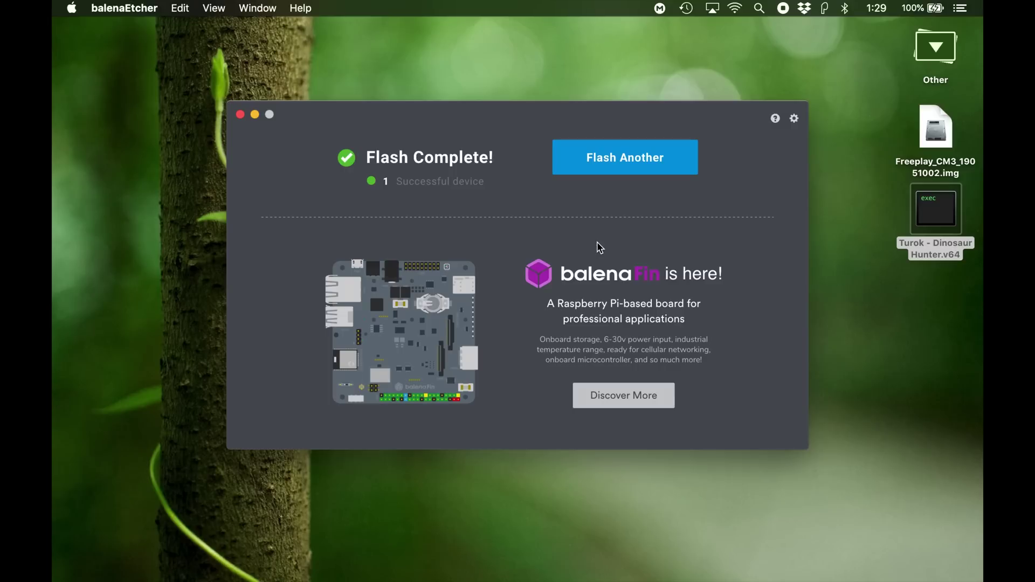
{"action": "key", "text": "super+Tab"}
{"action": "key", "text": "super+Tab"}
{"action": "key", "text": "super+Tab"}
{"action": "key", "text": "super+q"}
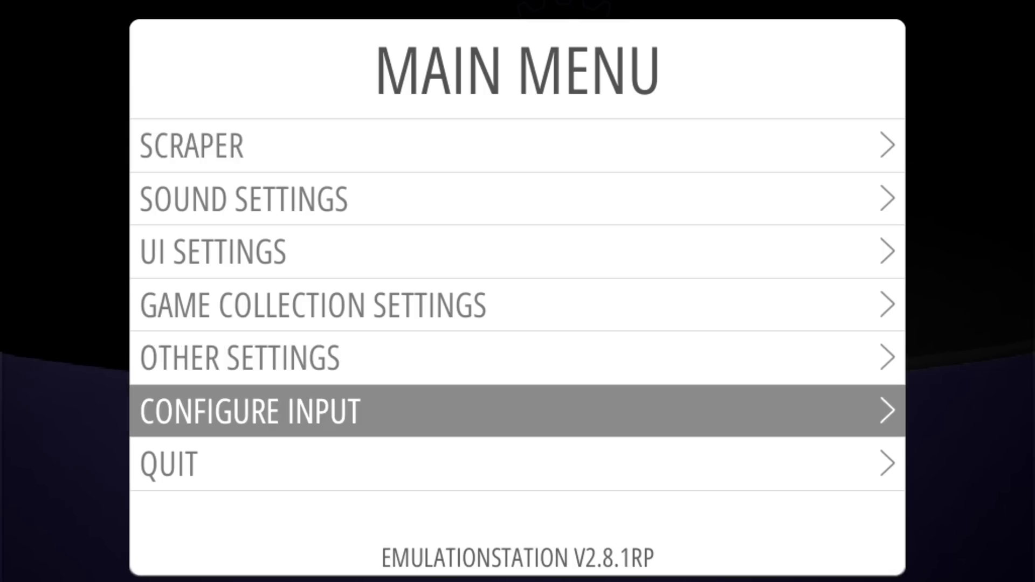
Configure the keyboard: arrow keys as D-pad, Enter as Start, Right Shift as Select
{"action": "key", "text": "Return"}
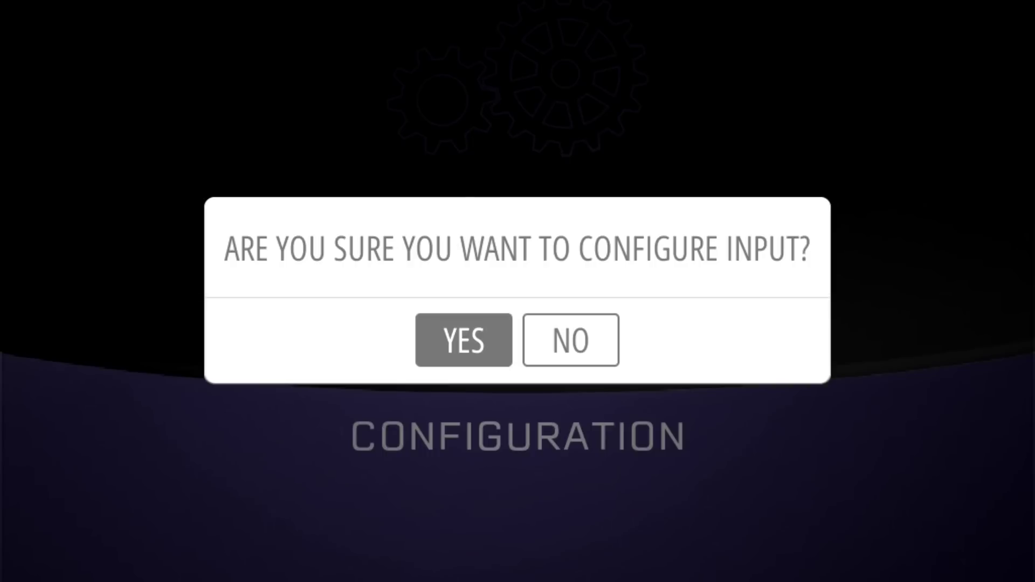
{"action": "key", "text": "Return"}
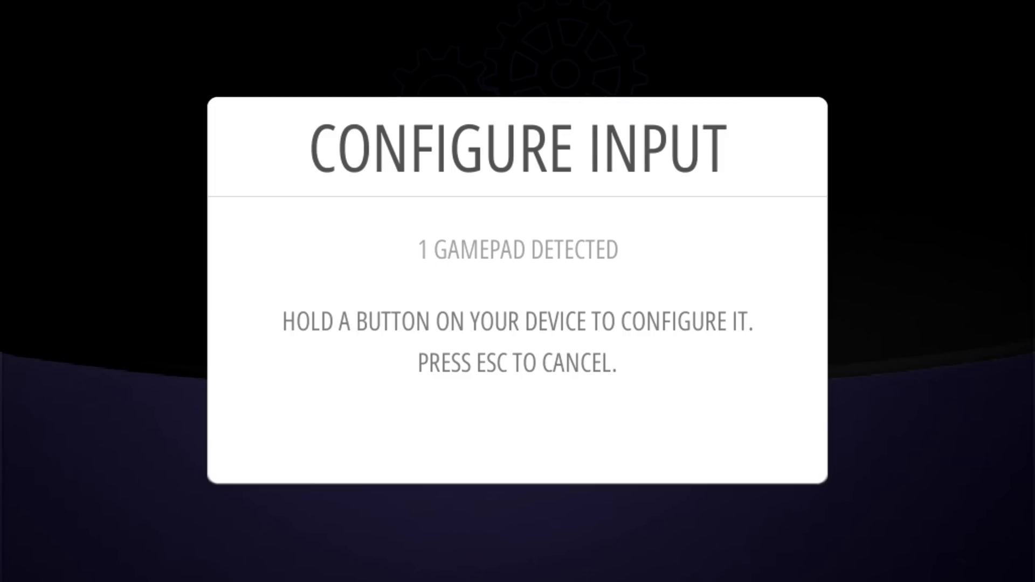
{"action": "key", "text": "Return"}
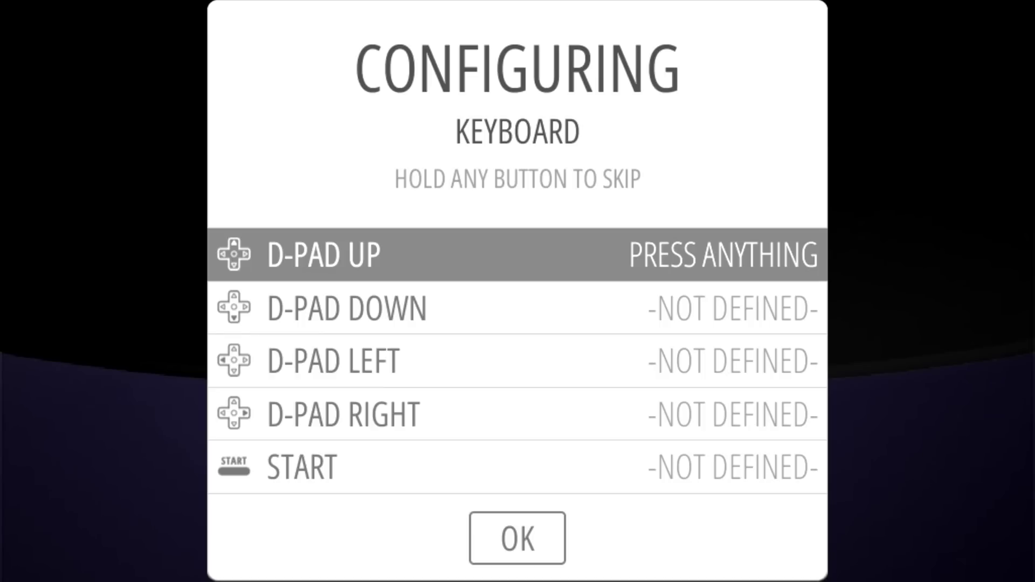
{"action": "key", "text": "Up"}
{"action": "key", "text": "Down"}
{"action": "key", "text": "Left"}
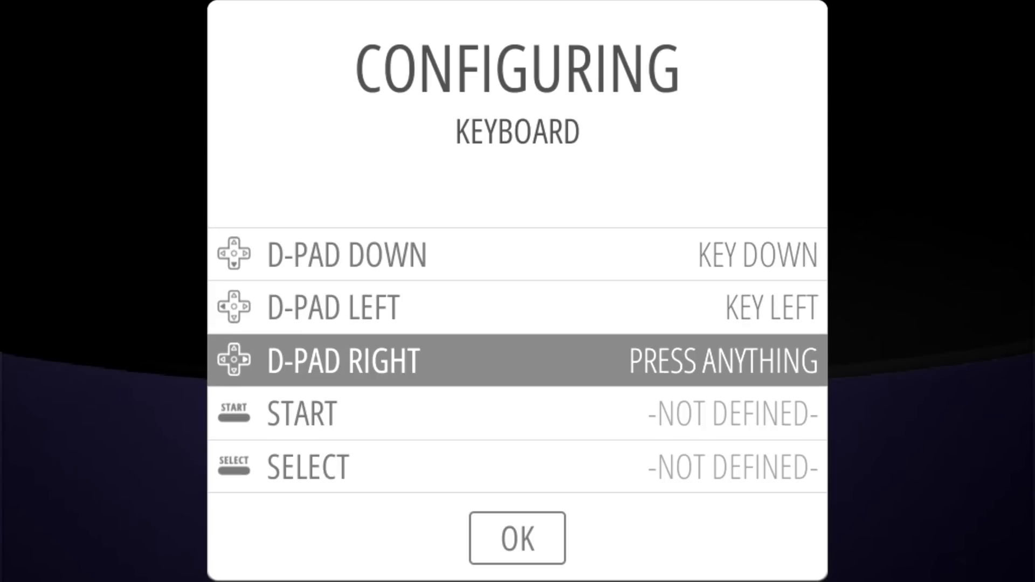
{"action": "key", "text": "Right"}
{"action": "key", "text": "Return"}
{"action": "key", "text": "Shift_R"}
Map A End, B Delete, X Home, Y Insert, left shoulder Page Up, hotkey Right Shift, and save
{"action": "key", "text": "End"}
{"action": "key", "text": "Delete"}
{"action": "key", "text": "Home"}
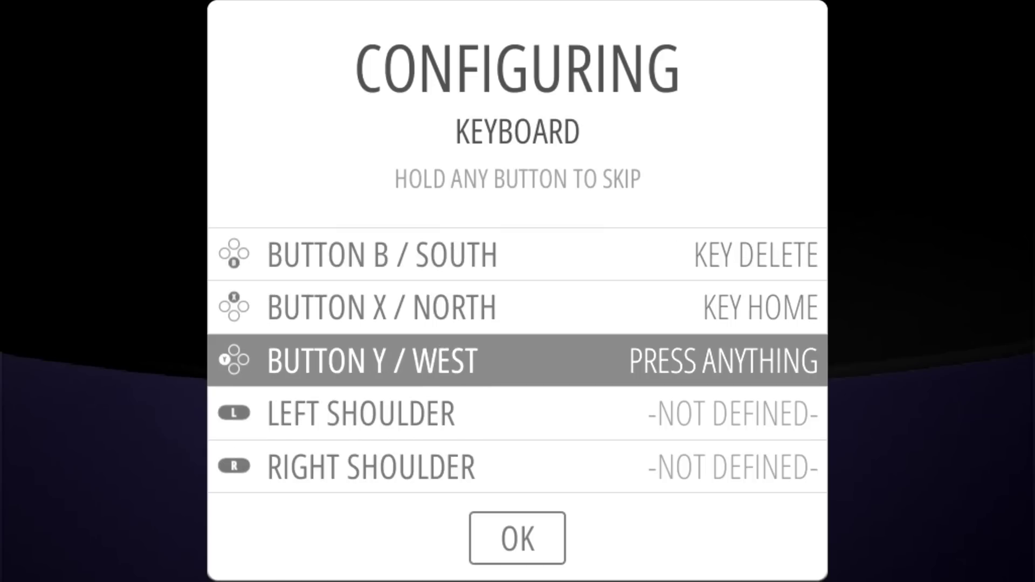
{"action": "key", "text": "Insert"}
{"action": "key", "text": "Page_Up"}
{"action": "key", "text": "Page_Down"}
{"action": "key", "text": "Shift_R"}
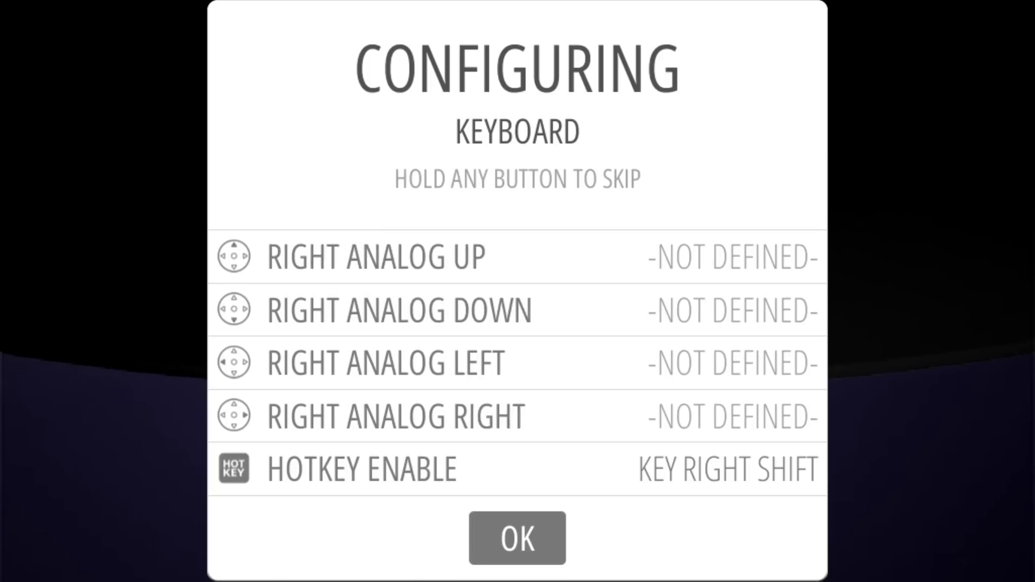
{"action": "key", "text": "Return"}
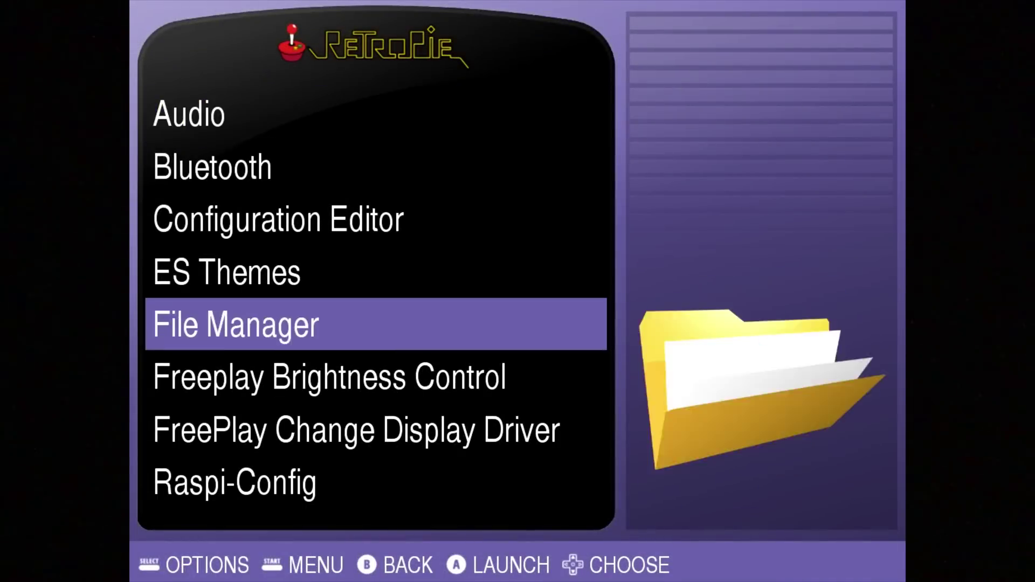
{"action": "key", "text": "Return"}
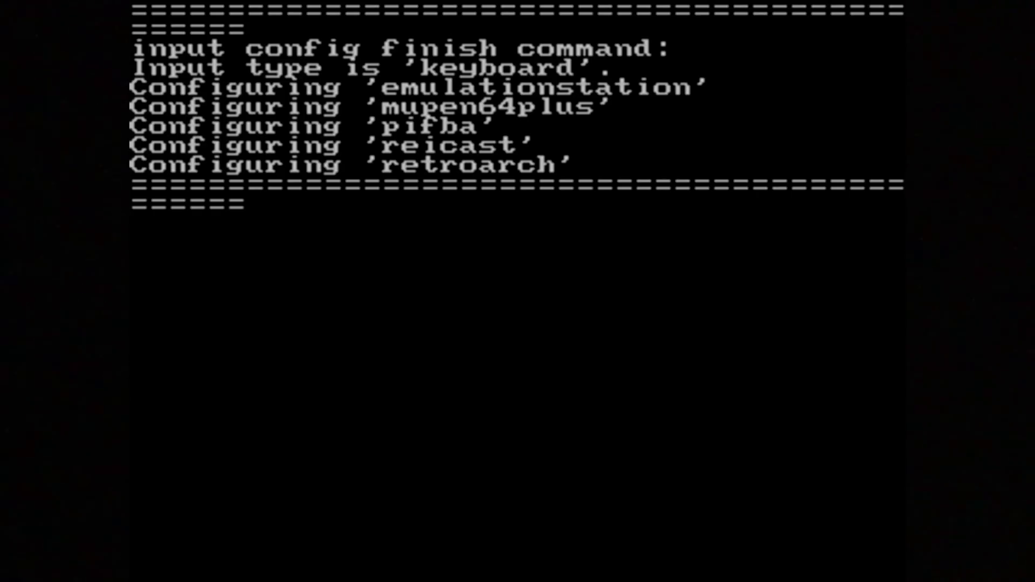
In raspi-config Localisation Options, choose US United States as the Wi-Fi country
{"action": "key", "text": "Down"}
{"action": "key", "text": "Down"}
{"action": "key", "text": "Down"}
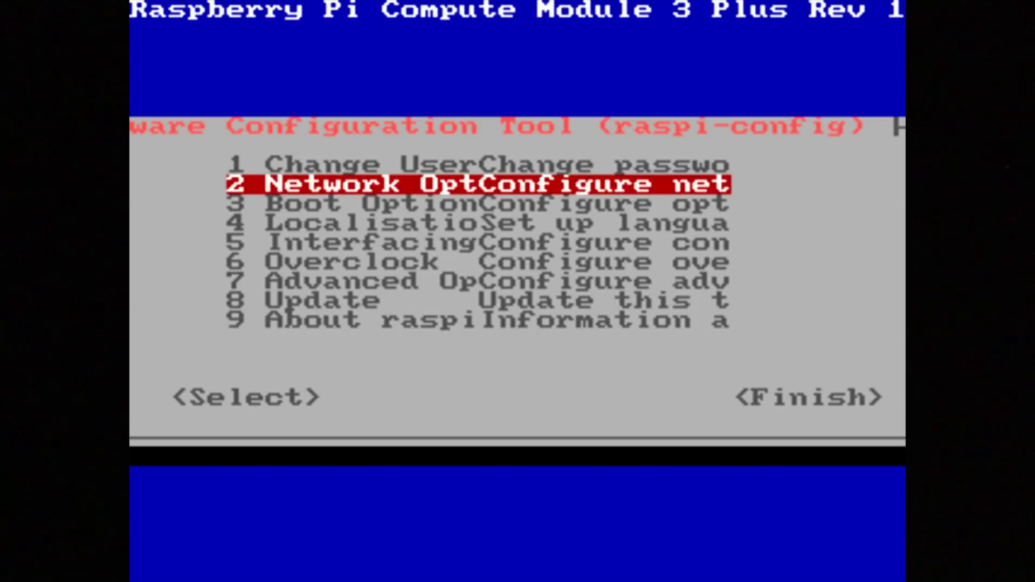
{"action": "key", "text": "Return"}
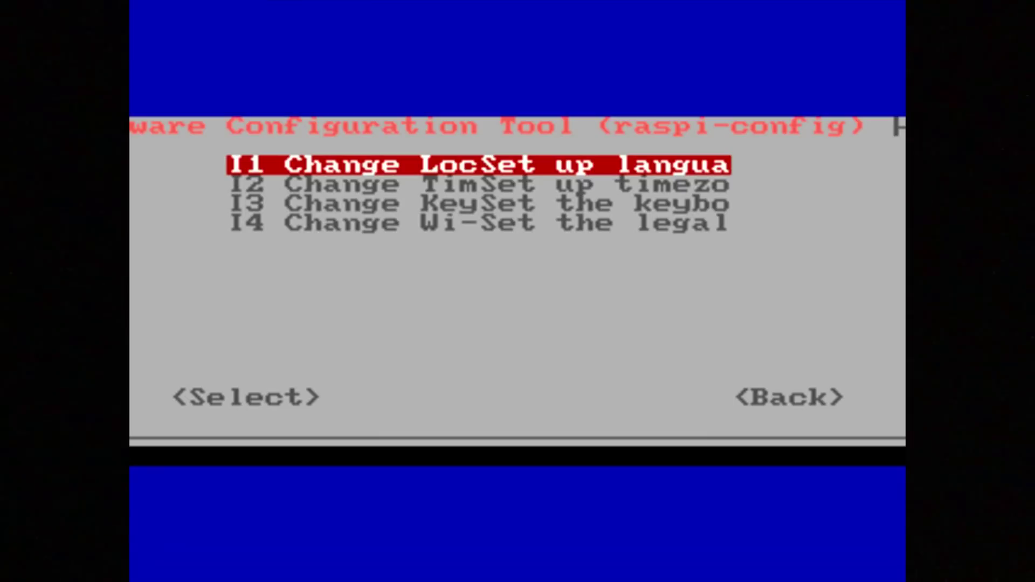
{"action": "key", "text": "Down"}
{"action": "key", "text": "Down"}
{"action": "key", "text": "Down"}
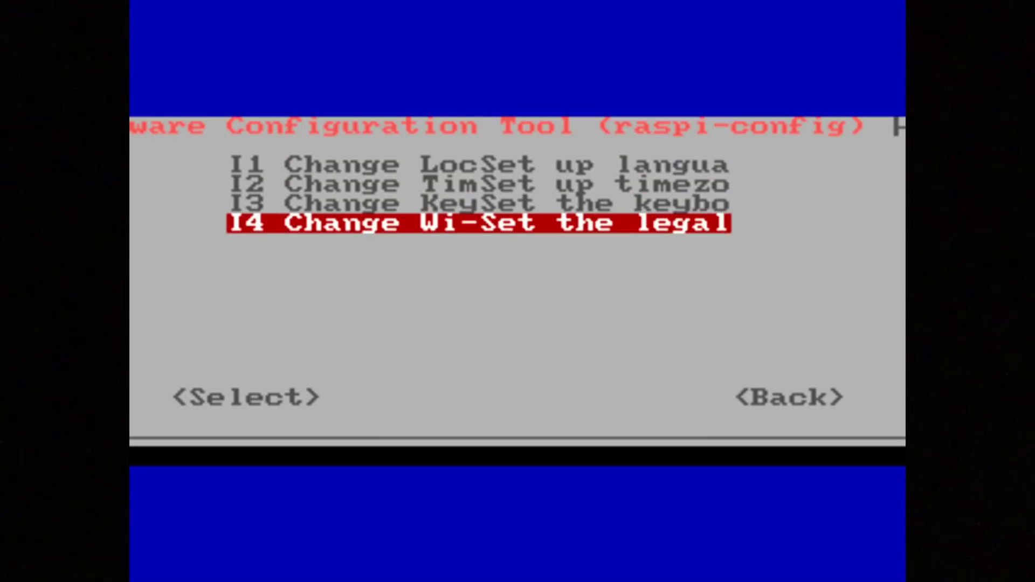
{"action": "key", "text": "Return"}
{"action": "key", "text": "Page_Down"}
{"action": "key", "text": "u"}
{"action": "key", "text": "u"}
{"action": "key", "text": "u"}
{"action": "key", "text": "u"}
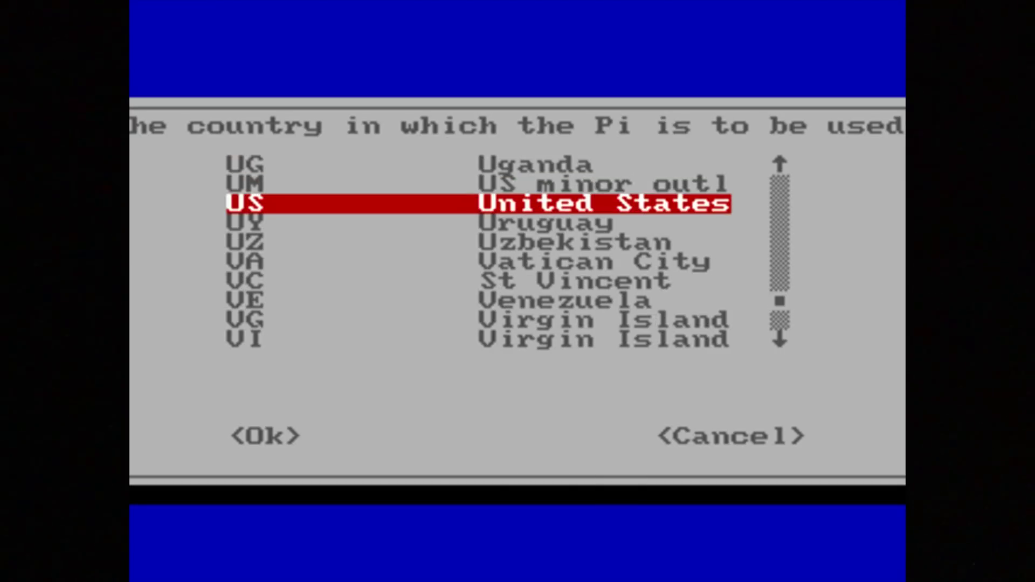
{"action": "key", "text": "Return"}
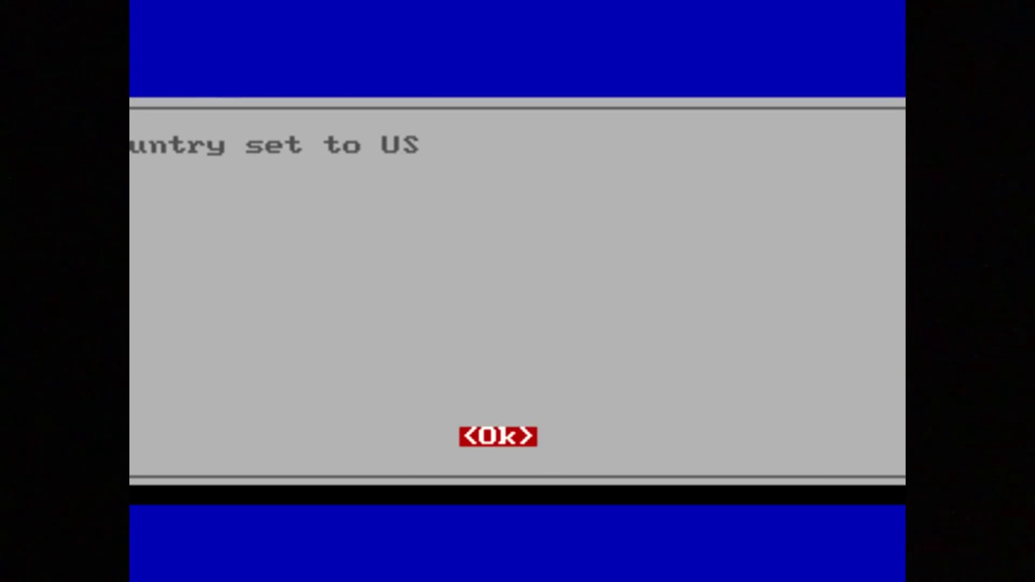
Acknowledge the Wi-Fi country confirmation and Finish out of raspi-config
{"action": "key", "text": "Return"}
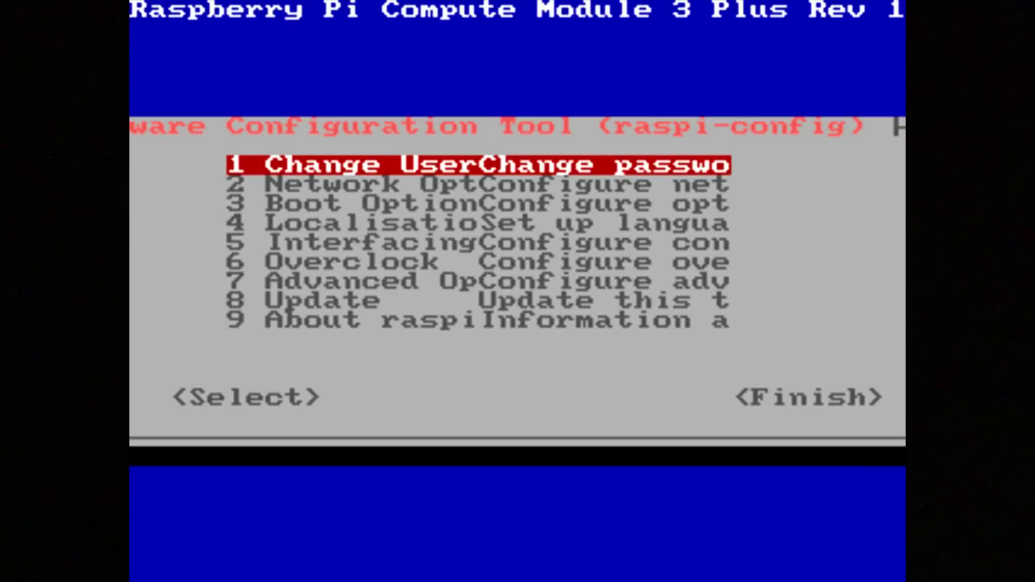
{"action": "key", "text": "Tab"}
{"action": "key", "text": "Tab"}
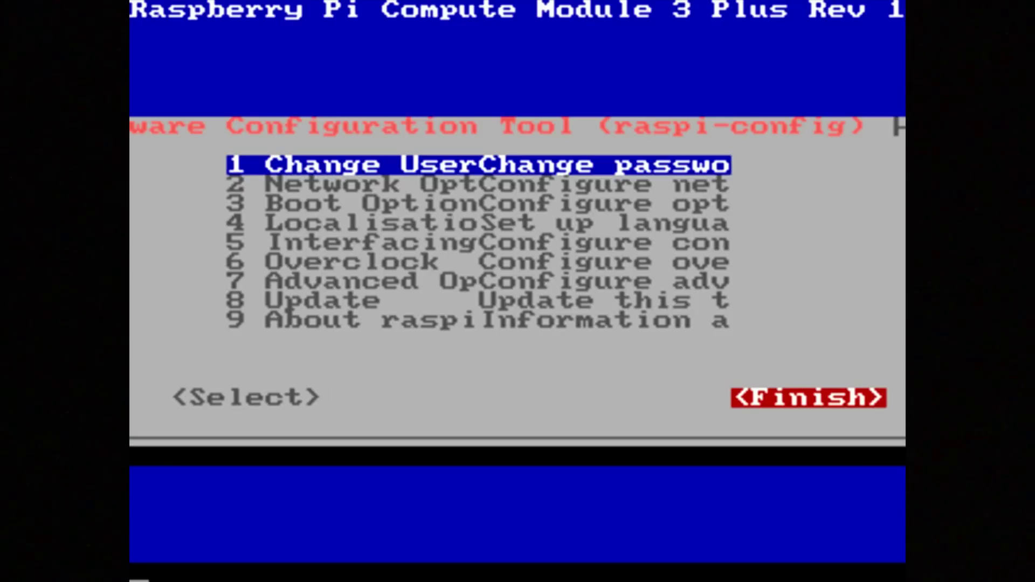
{"action": "key", "text": "Return"}
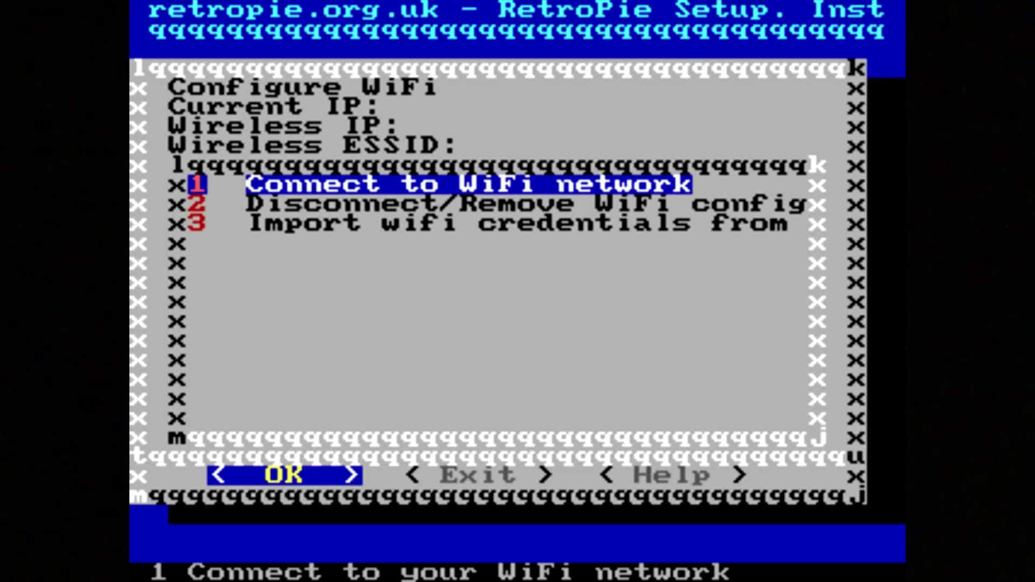
Join the NachoNetwork Wi-Fi network by entering its password, then move to Exit
{"action": "key", "text": "Return"}
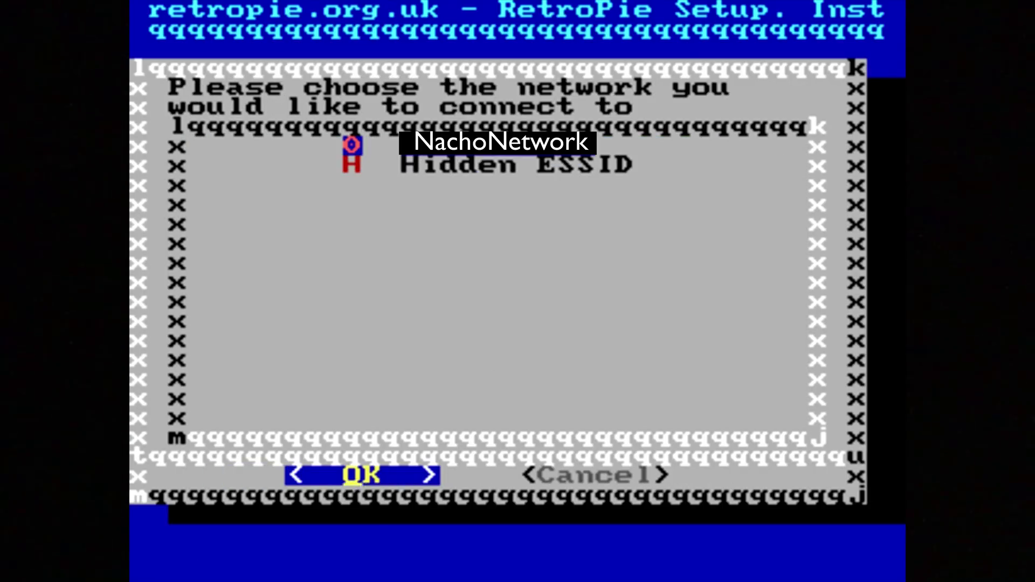
{"action": "key", "text": "Return"}
{"action": "type", "text": "*******"}
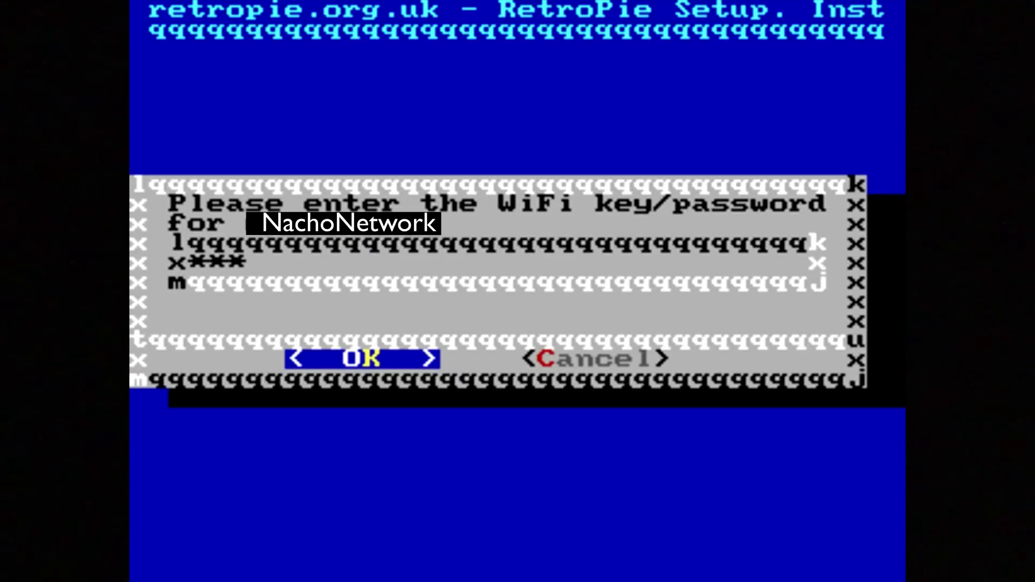
{"action": "type", "text": "*****"}
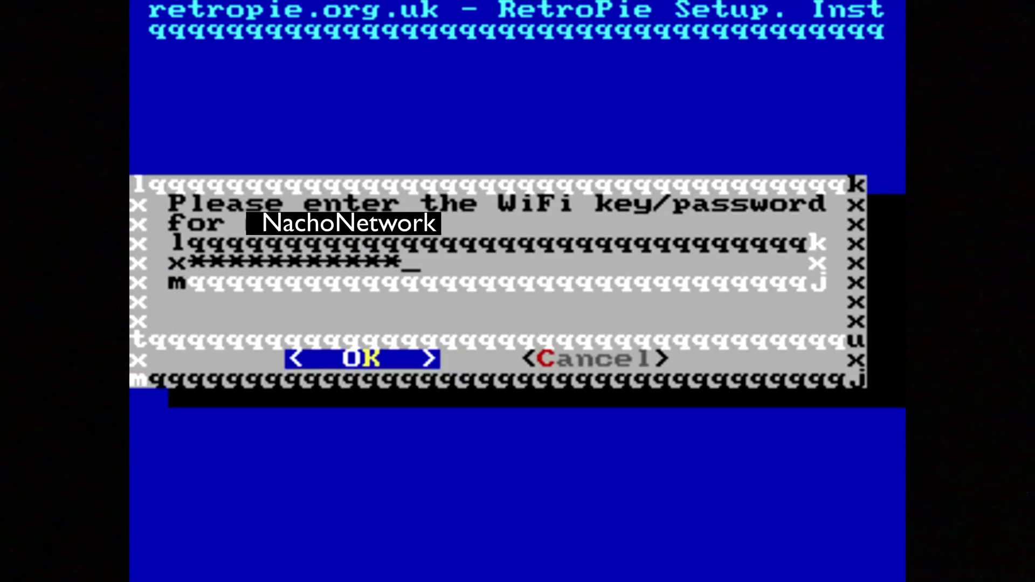
{"action": "key", "text": "Return"}
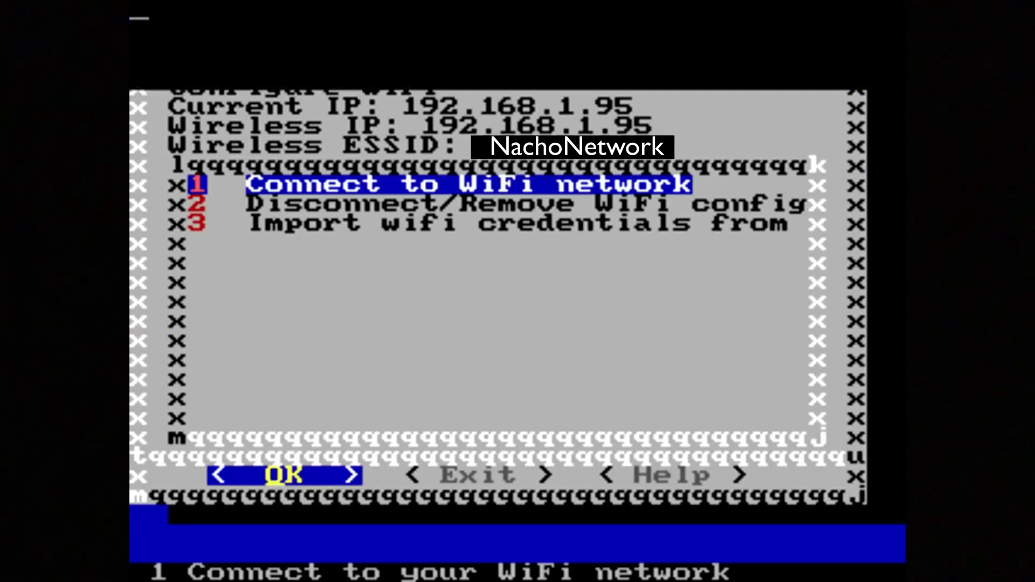
{"action": "key", "text": "Right"}
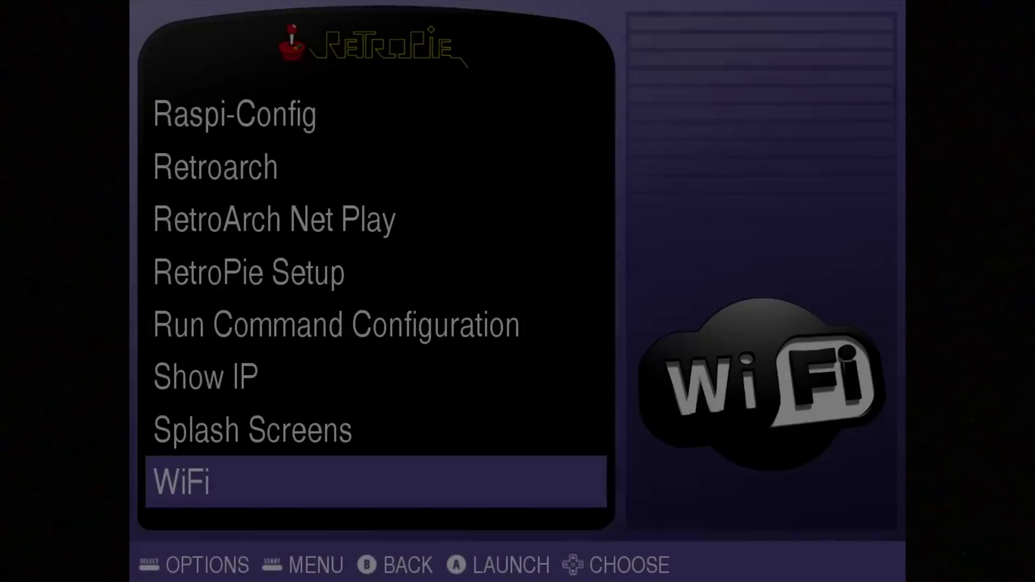
{"action": "key", "text": "Up"}
{"action": "key", "text": "Up"}
{"action": "key", "text": "Up"}
{"action": "key", "text": "Up"}
{"action": "key", "text": "Up"}
{"action": "key", "text": "Up"}
{"action": "key", "text": "Up"}
{"action": "key", "text": "Up"}
{"action": "key", "text": "Up"}
{"action": "key", "text": "Up"}
{"action": "key", "text": "Up"}
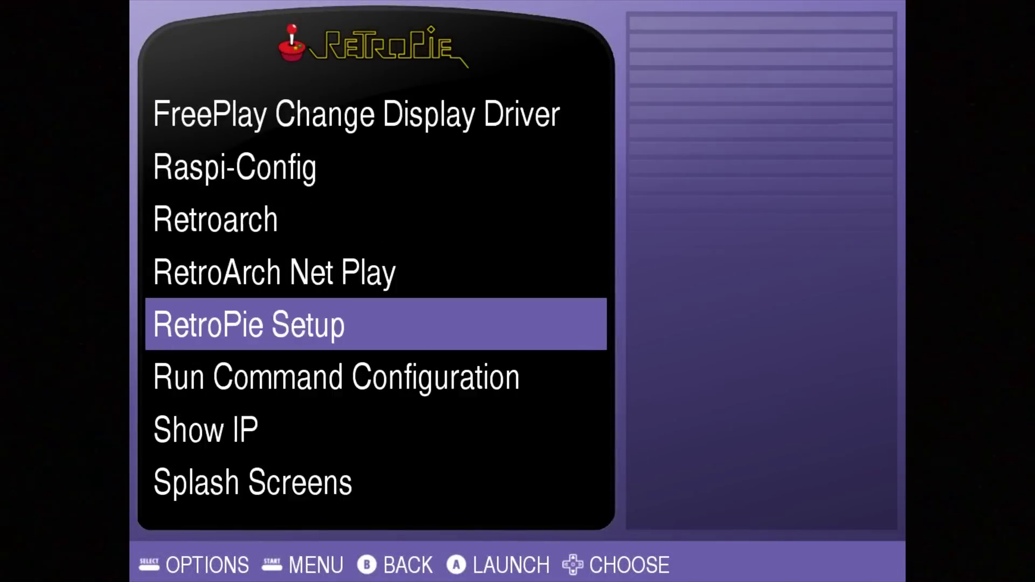
{"action": "key", "text": "Down"}
{"action": "key", "text": "Down"}
{"action": "key", "text": "Down"}
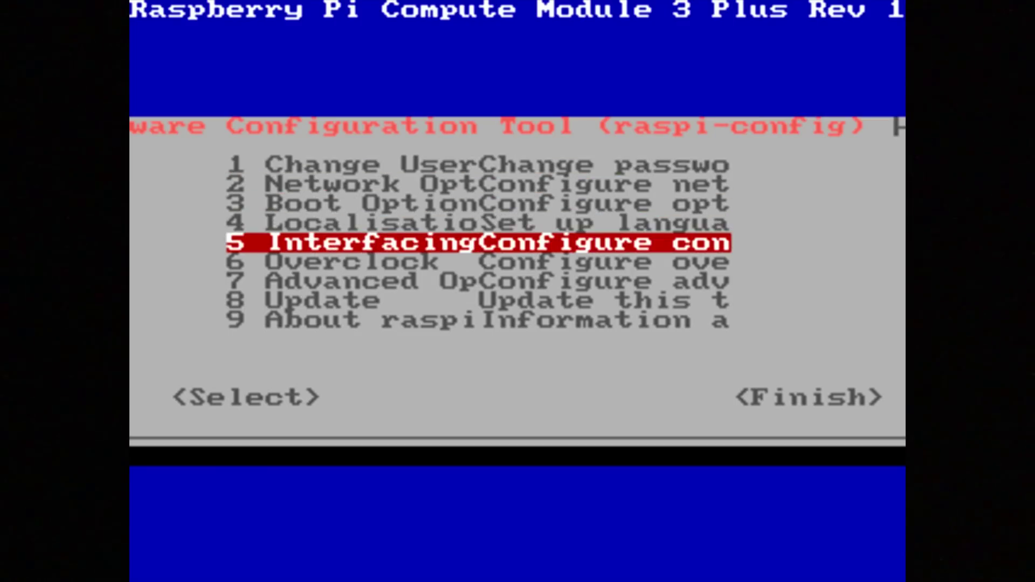
Turn on SSH under Interfacing Options > P2 SSH, then Finish out of raspi-config
{"action": "key", "text": "Return"}
{"action": "key", "text": "Down"}
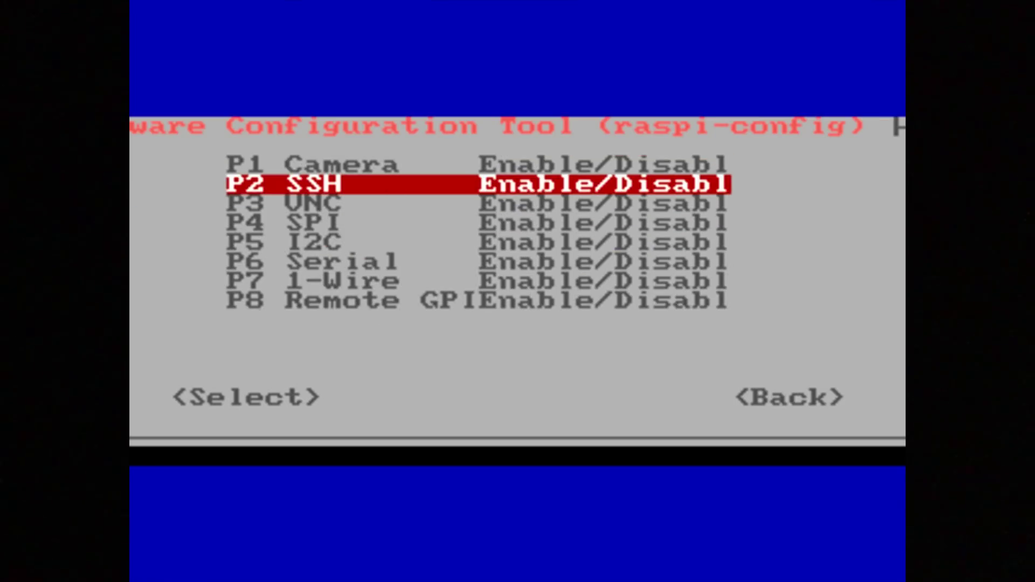
{"action": "key", "text": "Return"}
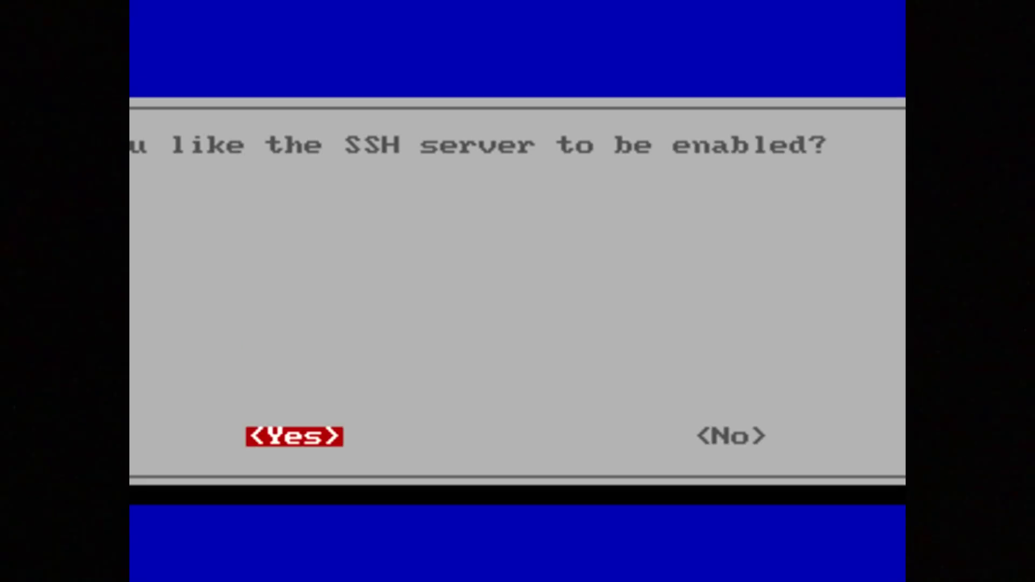
{"action": "key", "text": "Right"}
{"action": "key", "text": "Left"}
{"action": "key", "text": "Return"}
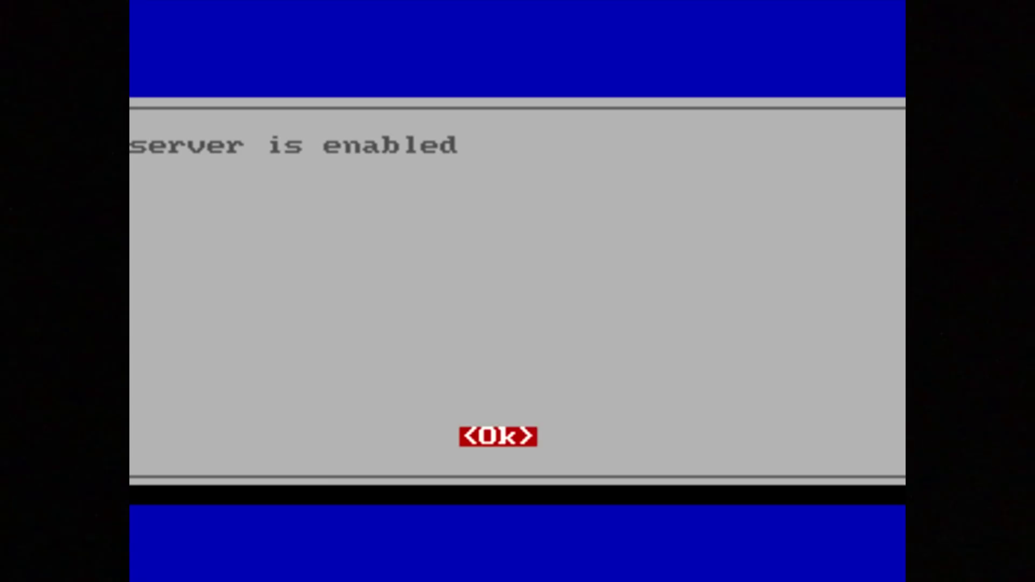
{"action": "key", "text": "Return"}
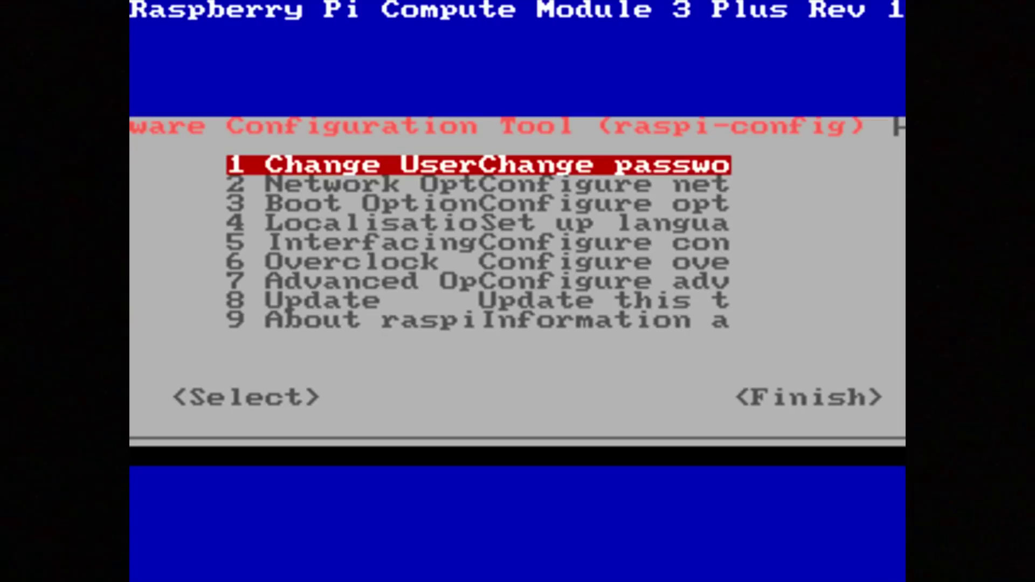
{"action": "key", "text": "Tab"}
{"action": "key", "text": "Tab"}
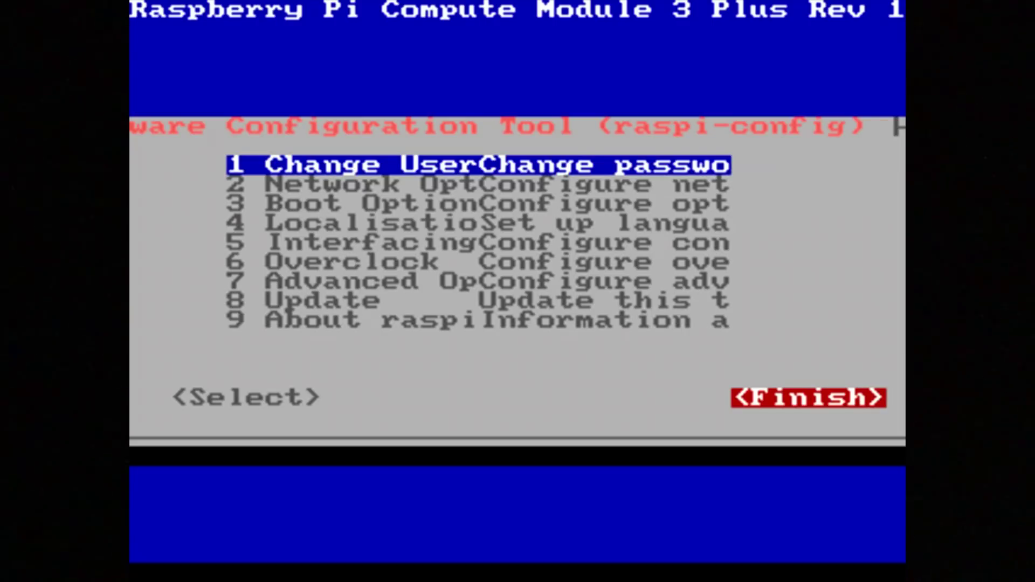
{"action": "key", "text": "Return"}
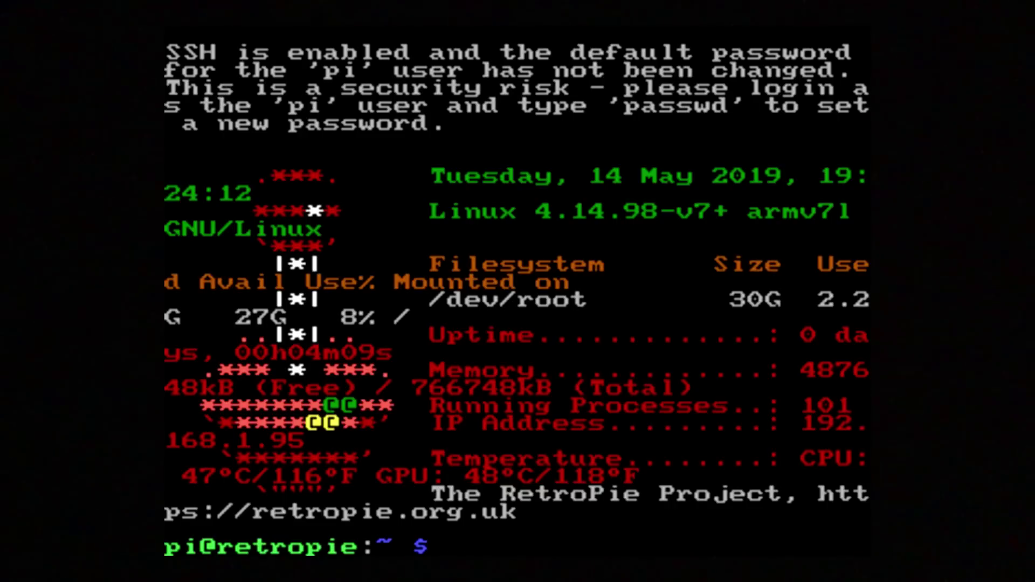
Open /etc/default/keyboard in nano with sudo, correcting the misspelled file name
{"action": "type", "text": "sudo"}
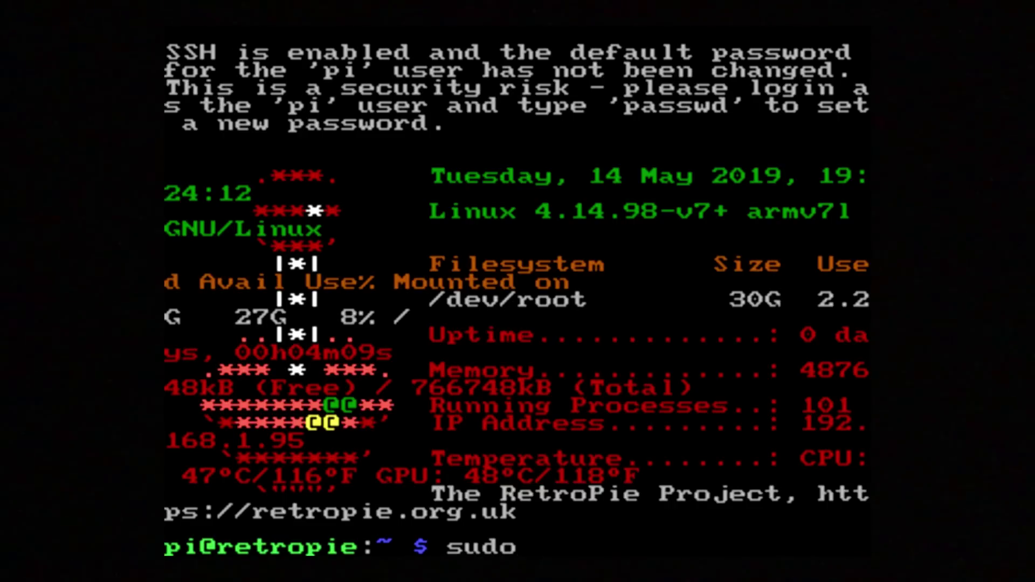
{"action": "type", "text": " nano"}
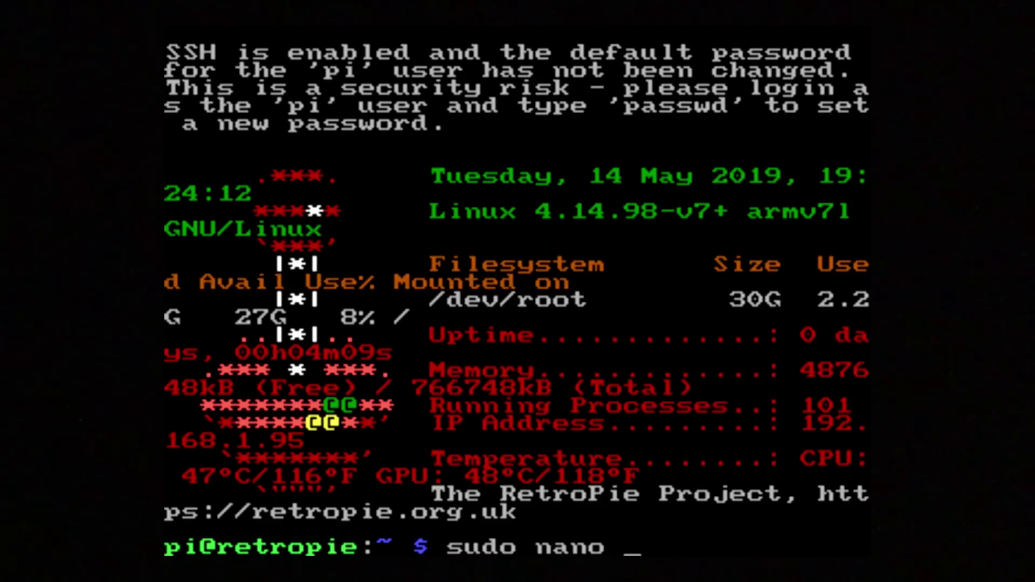
{"action": "type", "text": " /etc/default/keybaord"}
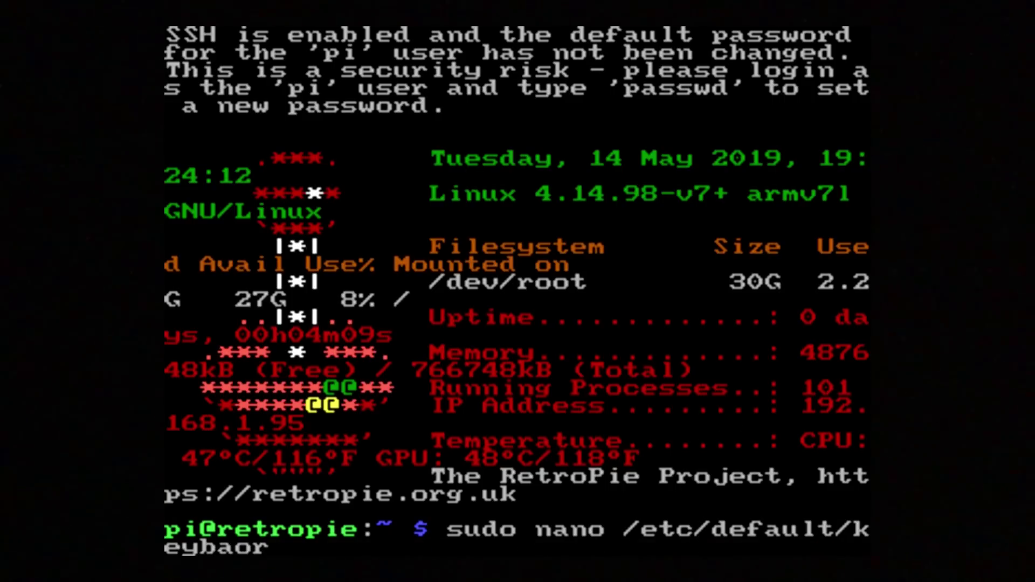
{"action": "key", "text": "BackSpace"}
{"action": "key", "text": "BackSpace"}
{"action": "key", "text": "BackSpace"}
{"action": "key", "text": "BackSpace"}
{"action": "type", "text": "oard"}
{"action": "key", "text": "Return"}
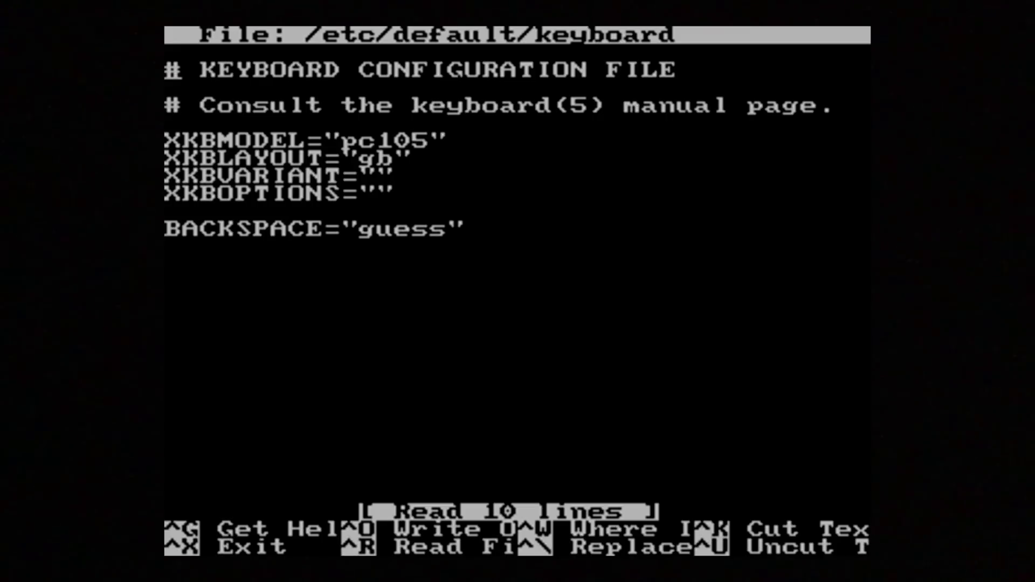
Change XKBLAYOUT from "gb" to "us", save the file and exit nano
{"action": "key", "text": "Down"}
{"action": "key", "text": "Down"}
{"action": "key", "text": "Down"}
{"action": "key", "text": "Down"}
{"action": "key", "text": "Right"}
{"action": "key", "text": "Right"}
{"action": "key", "text": "Right"}
{"action": "key", "text": "Right"}
{"action": "key", "text": "Right"}
{"action": "key", "text": "Right"}
{"action": "key", "text": "Right"}
{"action": "key", "text": "Down"}
{"action": "key", "text": "Right"}
{"action": "key", "text": "Right"}
{"action": "key", "text": "Right"}
{"action": "key", "text": "Right"}
{"action": "key", "text": "Right"}
{"action": "key", "text": "Right"}
{"action": "key", "text": "BackSpace"}
{"action": "key", "text": "BackSpace"}
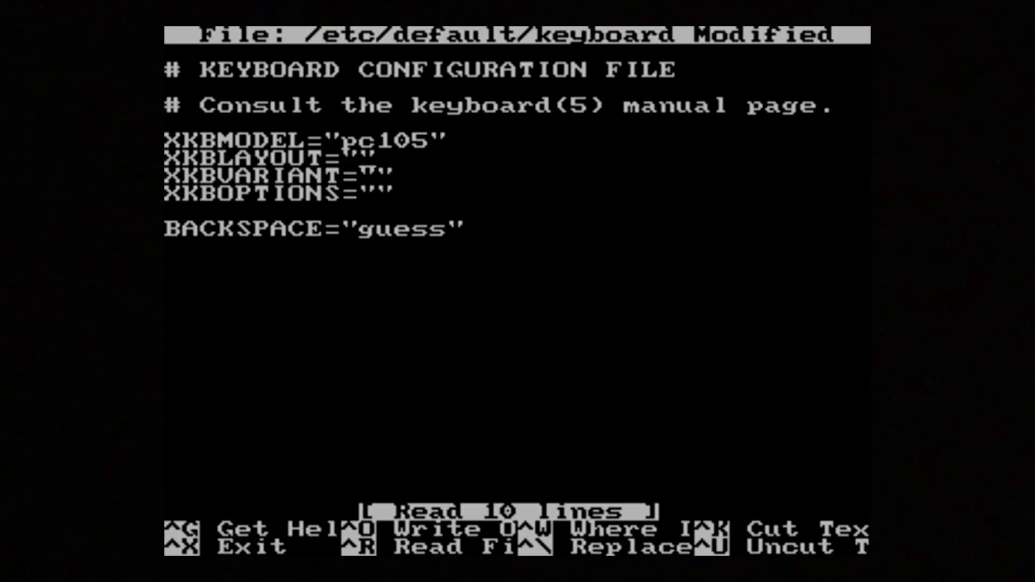
{"action": "type", "text": "us"}
{"action": "key", "text": "ctrl+o"}
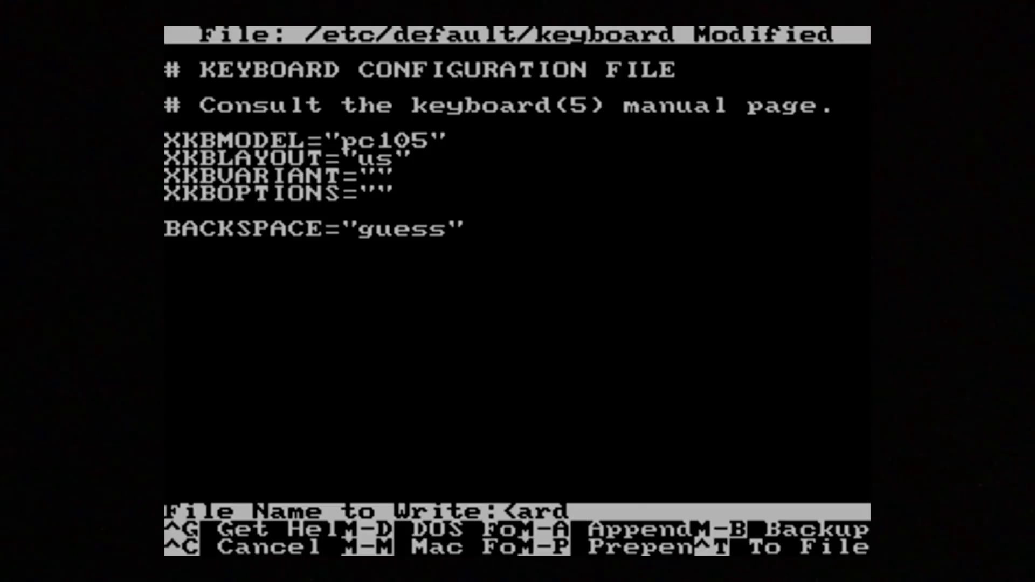
{"action": "key", "text": "Return"}
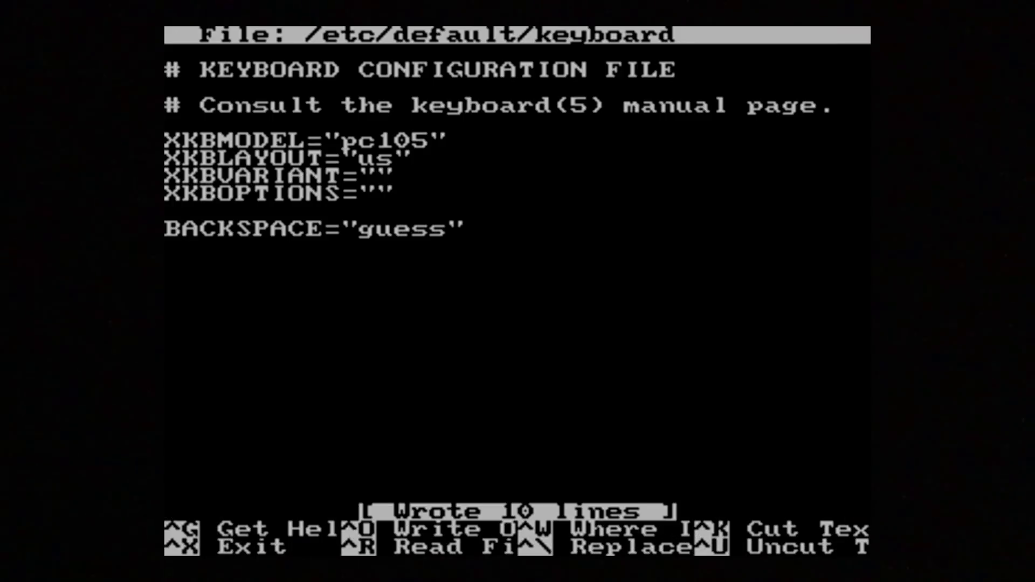
{"action": "key", "text": "ctrl+x"}
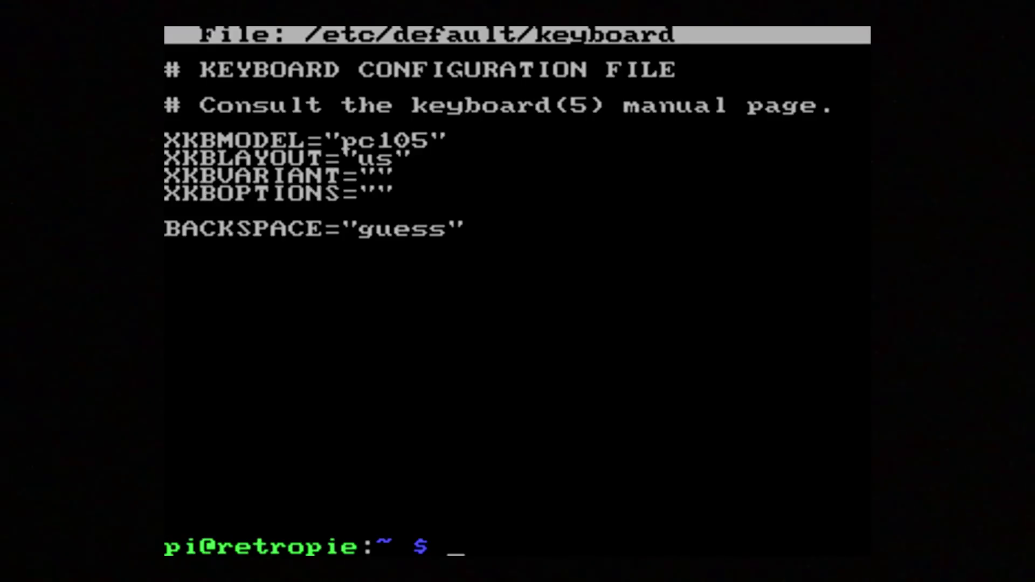
Exit the shell, choose shut down from the quit menu, and dismiss the 192.168.1.95 IP info
{"action": "type", "text": "exit"}
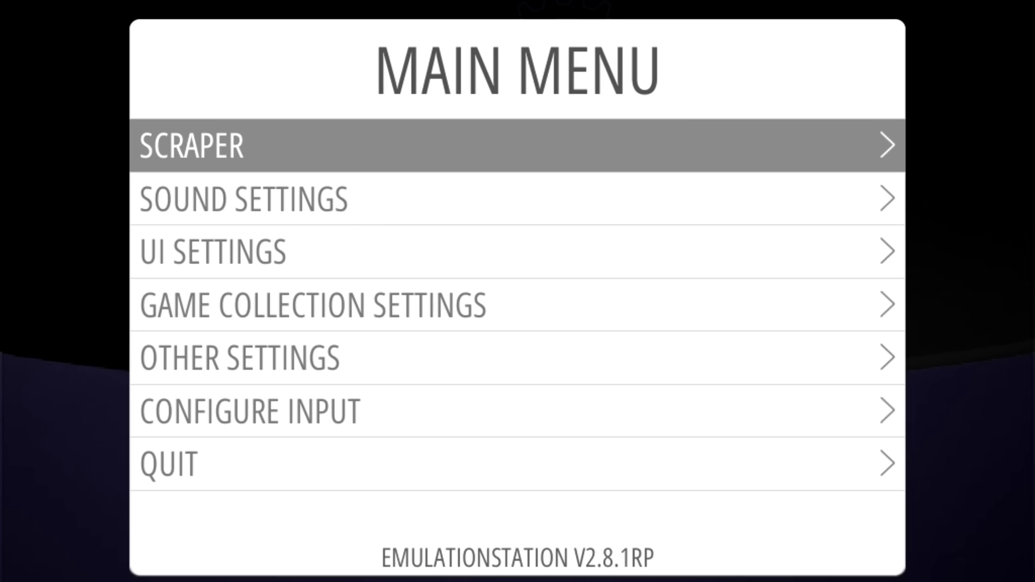
{"action": "key", "text": "Up"}
{"action": "key", "text": "Return"}
{"action": "key", "text": "Up"}
{"action": "key", "text": "Return"}
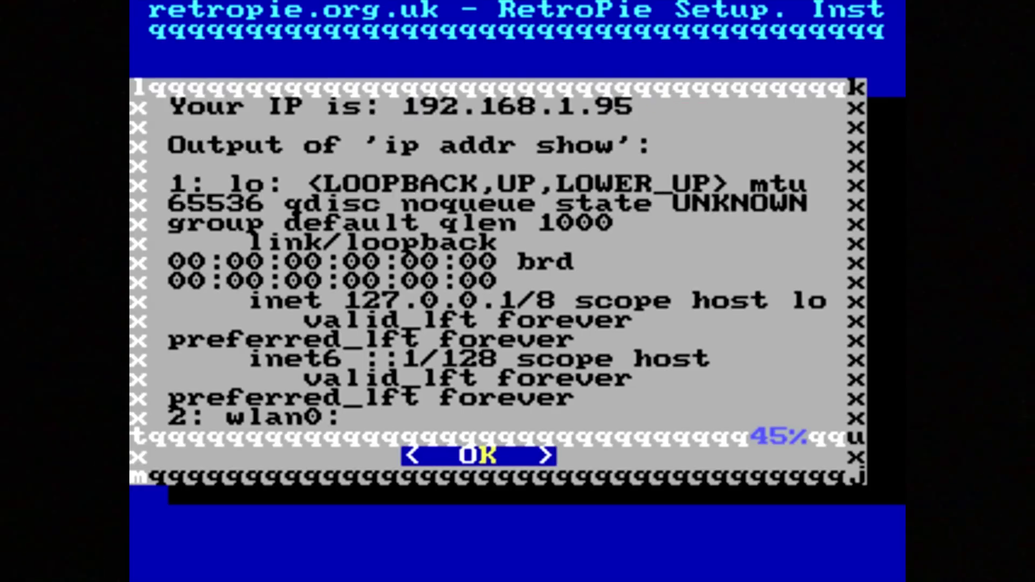
{"action": "key", "text": "Return"}
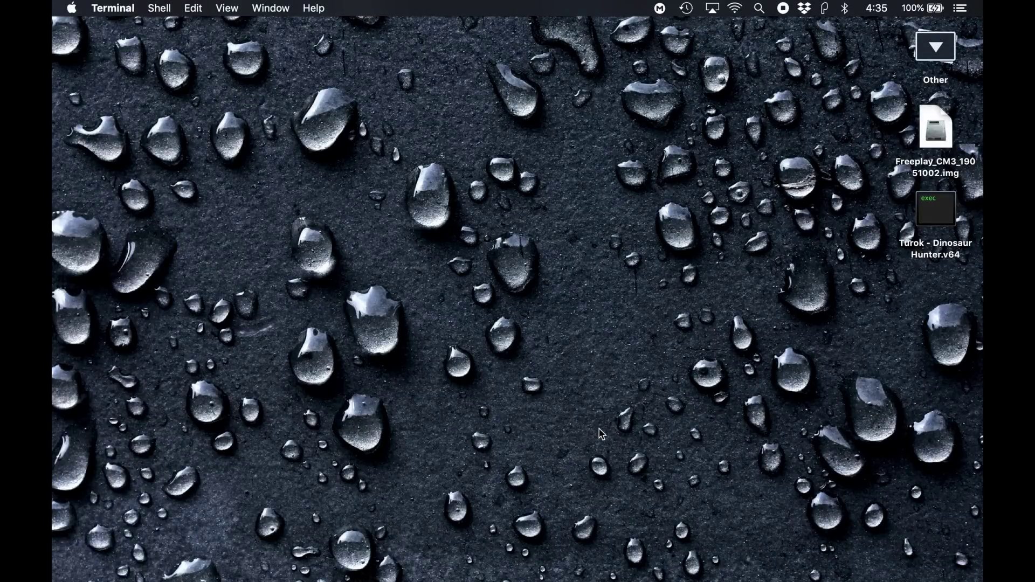
{"action": "key", "text": "super+space"}
{"action": "key", "text": "Escape"}
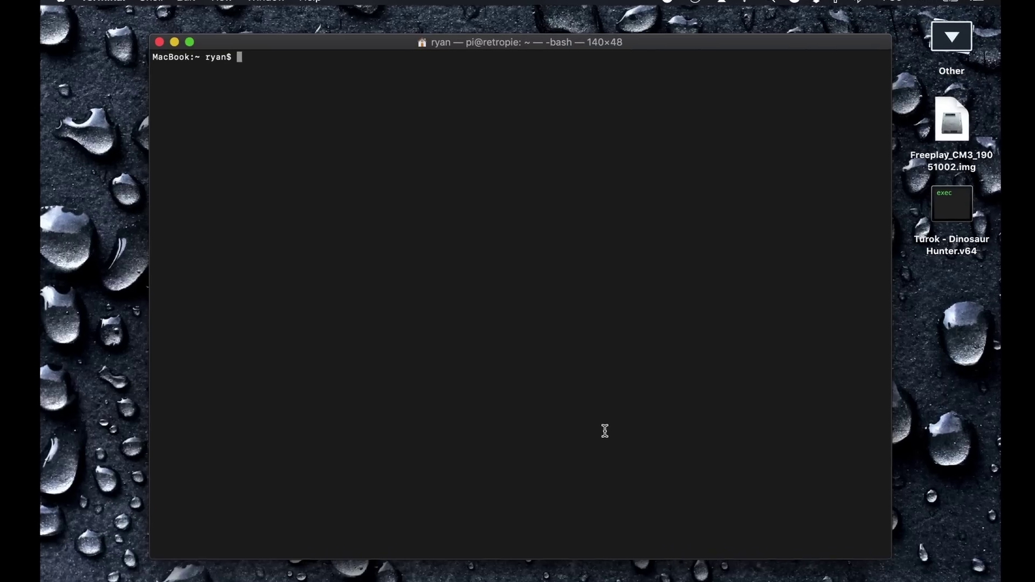
{"action": "key", "text": "Up"}
{"action": "key", "text": "Up"}
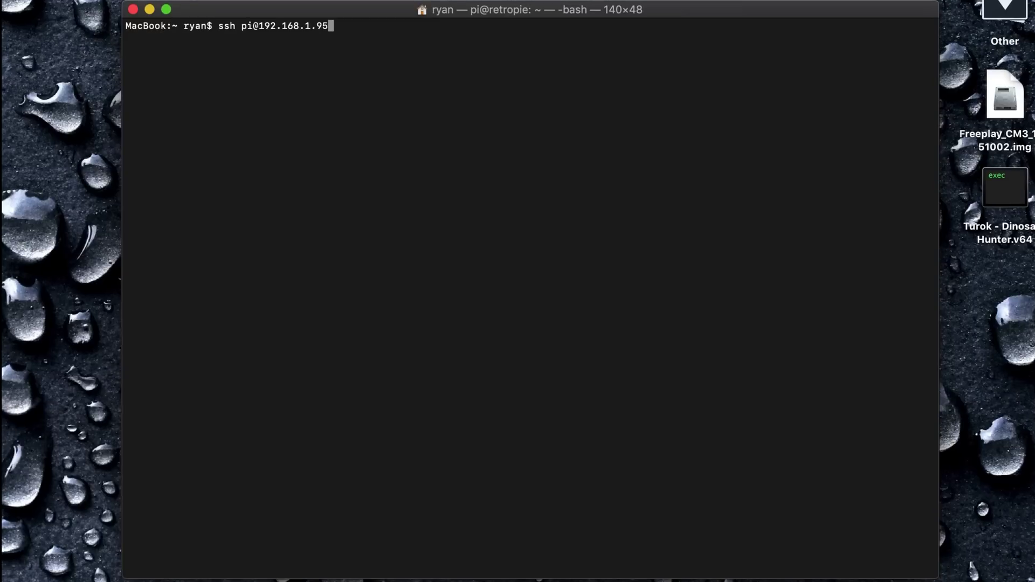
{"action": "key", "text": "Return"}
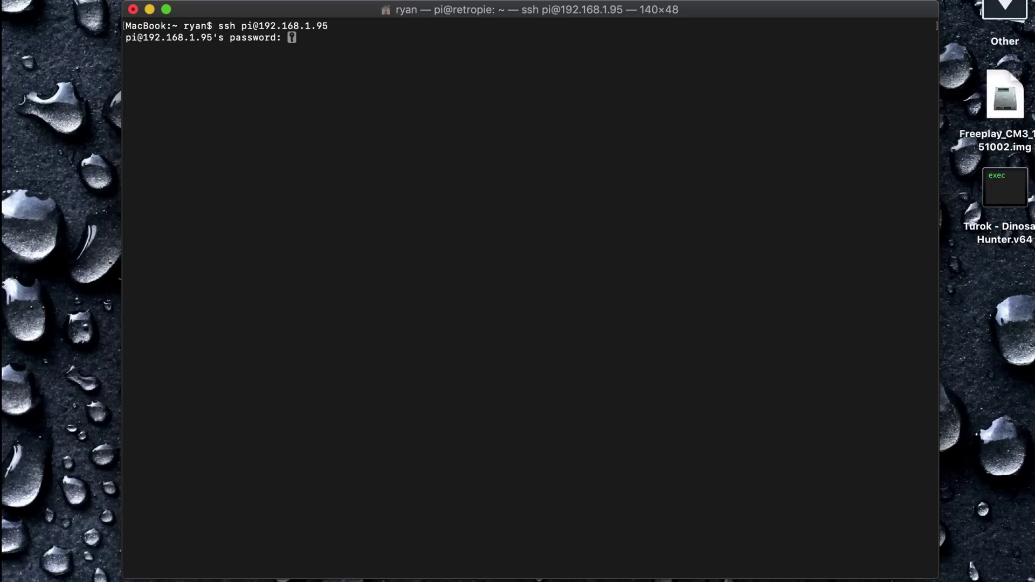
{"action": "key", "text": "Return"}
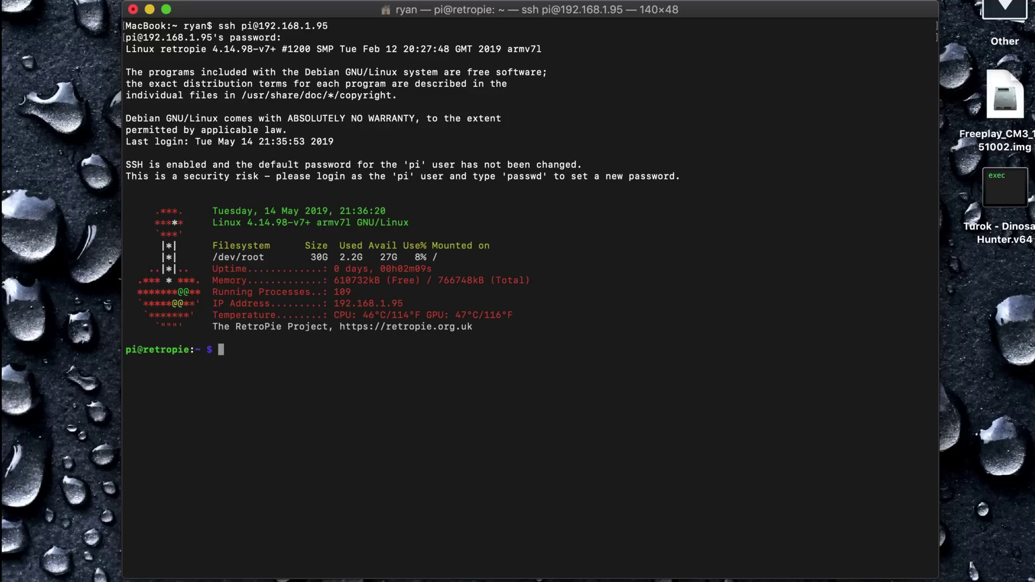
{"action": "type", "text": "sudo nano /etc"}
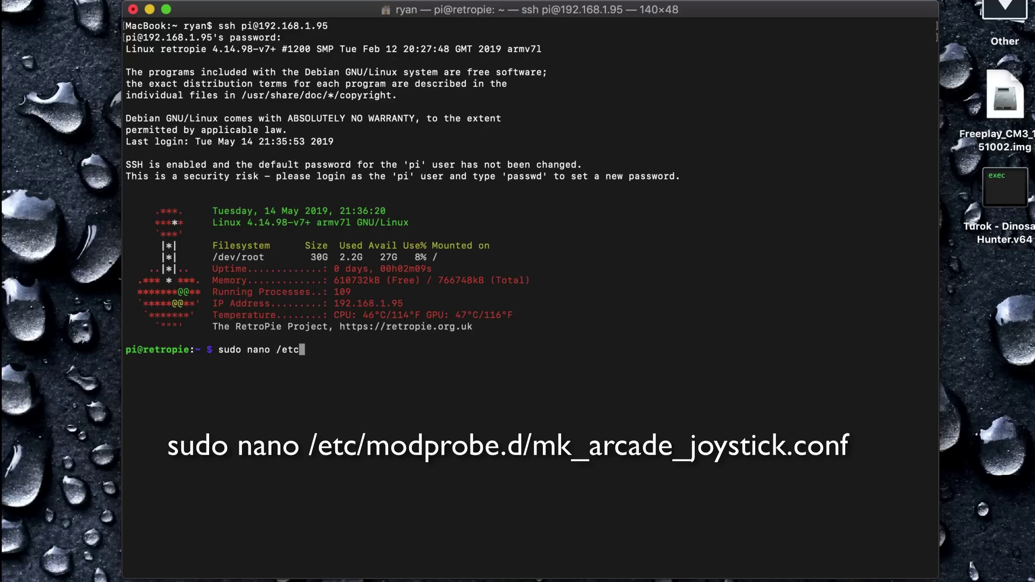
{"action": "type", "text": "/modprobe.d/mk_"}
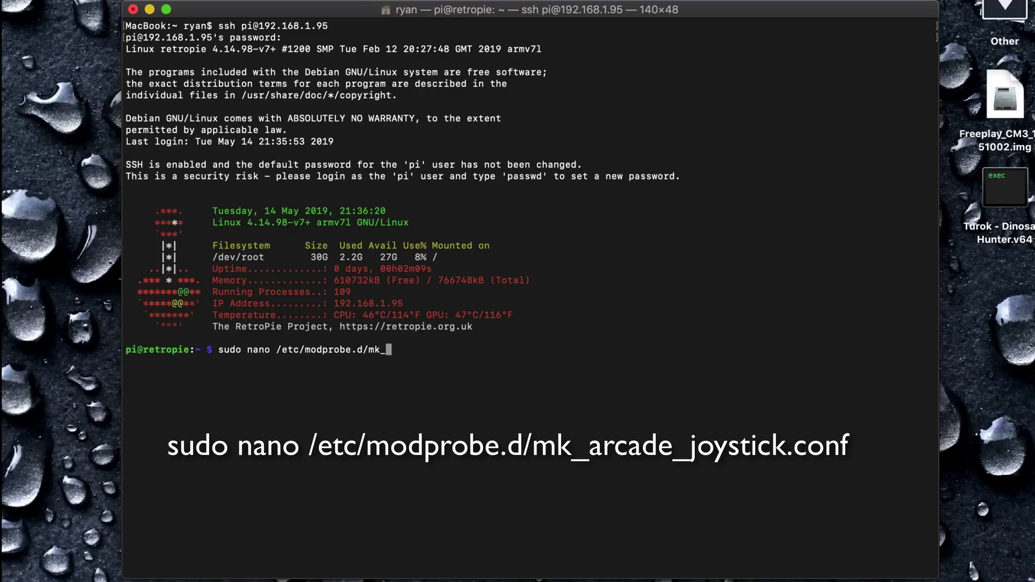
{"action": "type", "text": "arcade_joystick.conf"}
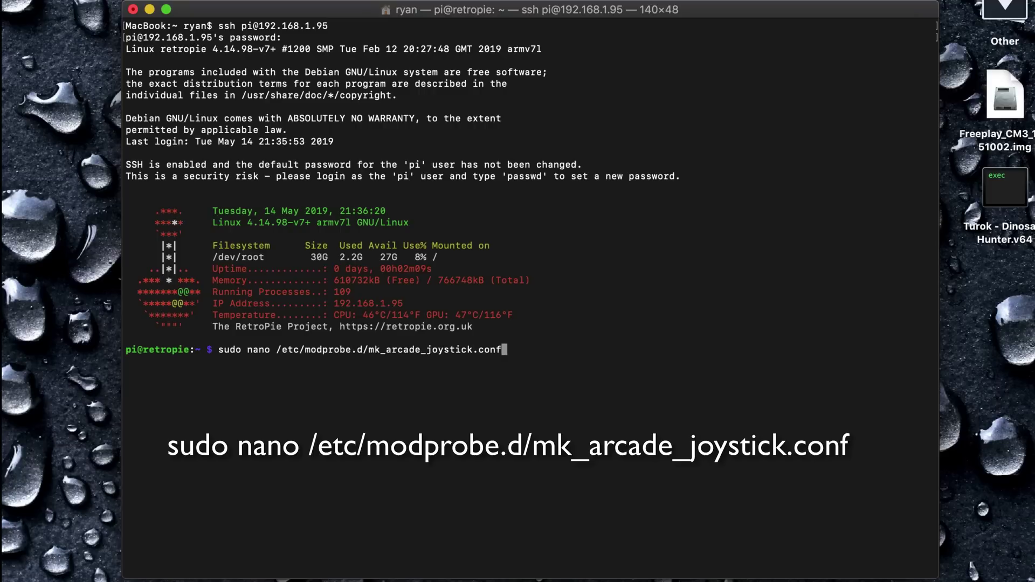
Open mk_arcade_joystick.conf and uncomment the two-PSP1000-stick options line
{"action": "key", "text": "Return"}
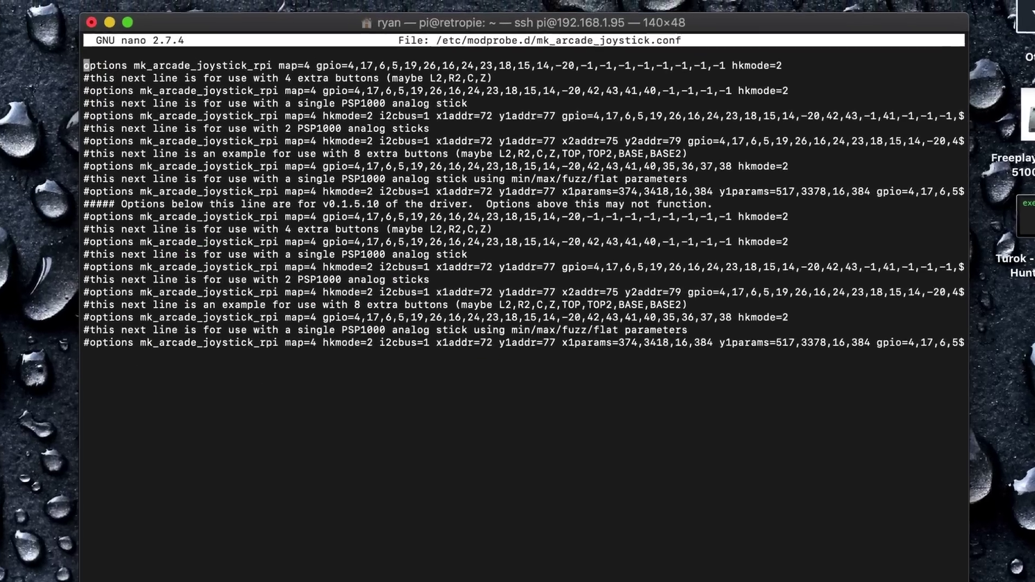
{"action": "key", "text": "Down"}
{"action": "key", "text": "Down"}
{"action": "key", "text": "Down"}
{"action": "key", "text": "Down"}
{"action": "key", "text": "Down"}
{"action": "key", "text": "Down"}
{"action": "key", "text": "Down"}
{"action": "key", "text": "Down"}
{"action": "key", "text": "Down"}
{"action": "key", "text": "Down"}
{"action": "key", "text": "Down"}
{"action": "key", "text": "Down"}
{"action": "key", "text": "Down"}
{"action": "key", "text": "Down"}
{"action": "key", "text": "Down"}
{"action": "key", "text": "Down"}
{"action": "key", "text": "Down"}
{"action": "key", "text": "Right"}
{"action": "key", "text": "Right"}
{"action": "key", "text": "Right"}
{"action": "key", "text": "Right"}
{"action": "key", "text": "Right"}
{"action": "key", "text": "Right"}
{"action": "key", "text": "Right"}
{"action": "key", "text": "Right"}
{"action": "key", "text": "Right"}
{"action": "key", "text": "Right"}
{"action": "key", "text": "Right"}
{"action": "key", "text": "Right"}
{"action": "key", "text": "Right"}
{"action": "key", "text": "Right"}
{"action": "key", "text": "Right"}
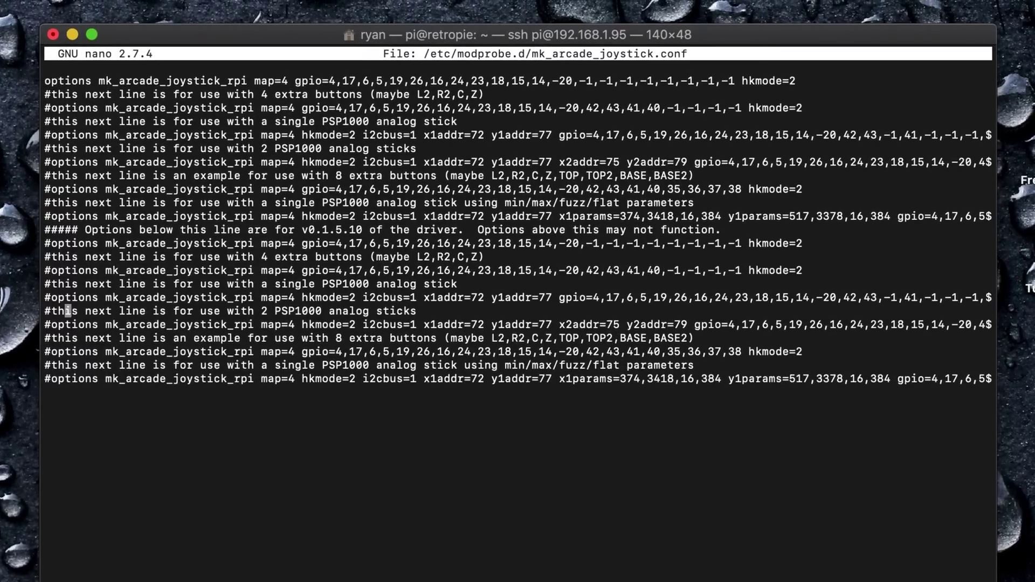
{"action": "key", "text": "Right"}
{"action": "key", "text": "Right"}
{"action": "key", "text": "Right"}
{"action": "key", "text": "Right"}
{"action": "key", "text": "Right"}
{"action": "key", "text": "Right"}
{"action": "key", "text": "Right"}
{"action": "key", "text": "Right"}
{"action": "key", "text": "Right"}
{"action": "key", "text": "Right"}
{"action": "key", "text": "Right"}
{"action": "key", "text": "Down"}
{"action": "key", "text": "Left"}
{"action": "key", "text": "Left"}
{"action": "key", "text": "Left"}
{"action": "key", "text": "Left"}
{"action": "key", "text": "Left"}
{"action": "key", "text": "Left"}
{"action": "key", "text": "Left"}
{"action": "key", "text": "Left"}
{"action": "key", "text": "Left"}
{"action": "key", "text": "Left"}
{"action": "key", "text": "Left"}
{"action": "key", "text": "Left"}
{"action": "key", "text": "Left"}
{"action": "key", "text": "Left"}
{"action": "key", "text": "Left"}
{"action": "key", "text": "Left"}
{"action": "key", "text": "Left"}
{"action": "key", "text": "Left"}
{"action": "key", "text": "Left"}
{"action": "key", "text": "Left"}
{"action": "key", "text": "Left"}
{"action": "key", "text": "Left"}
{"action": "key", "text": "Left"}
{"action": "key", "text": "Left"}
{"action": "key", "text": "Left"}
{"action": "key", "text": "BackSpace"}
Edit the gpio list so it ends 43,41,40,35,36,-1,-1
{"action": "key", "text": "Right"}
{"action": "key", "text": "Right"}
{"action": "key", "text": "Right"}
{"action": "key", "text": "Right"}
{"action": "key", "text": "Right"}
{"action": "key", "text": "Right"}
{"action": "key", "text": "Right"}
{"action": "key", "text": "Right"}
{"action": "key", "text": "Right"}
{"action": "key", "text": "Right"}
{"action": "key", "text": "Right"}
{"action": "key", "text": "Right"}
{"action": "key", "text": "Right"}
{"action": "key", "text": "Right"}
{"action": "key", "text": "Right"}
{"action": "key", "text": "Right"}
{"action": "key", "text": "Right"}
{"action": "key", "text": "Right"}
{"action": "key", "text": "Right"}
{"action": "key", "text": "Right"}
{"action": "key", "text": "Right"}
{"action": "key", "text": "Right"}
{"action": "key", "text": "Right"}
{"action": "key", "text": "Right"}
{"action": "key", "text": "Right"}
{"action": "key", "text": "Right"}
{"action": "key", "text": "Right"}
{"action": "key", "text": "Right"}
{"action": "key", "text": "Right"}
{"action": "key", "text": "Right"}
{"action": "key", "text": "Right"}
{"action": "key", "text": "Right"}
{"action": "key", "text": "Right"}
{"action": "key", "text": "Right"}
{"action": "key", "text": "Right"}
{"action": "key", "text": "Right"}
{"action": "key", "text": "Right"}
{"action": "key", "text": "Right"}
{"action": "key", "text": "Right"}
{"action": "key", "text": "Right"}
{"action": "key", "text": "Right"}
{"action": "key", "text": "Right"}
{"action": "key", "text": "Right"}
{"action": "key", "text": "Right"}
{"action": "key", "text": "Right"}
{"action": "key", "text": "Right"}
{"action": "key", "text": "Right"}
{"action": "key", "text": "Right"}
{"action": "key", "text": "Right"}
{"action": "key", "text": "Right"}
{"action": "key", "text": "Right"}
{"action": "key", "text": "Right"}
{"action": "key", "text": "Right"}
{"action": "key", "text": "Right"}
{"action": "key", "text": "Right"}
{"action": "key", "text": "Right"}
{"action": "key", "text": "Right"}
{"action": "key", "text": "Right"}
{"action": "key", "text": "Right"}
{"action": "key", "text": "Right"}
{"action": "key", "text": "Right"}
{"action": "key", "text": "Right"}
{"action": "key", "text": "Right"}
{"action": "key", "text": "Right"}
{"action": "key", "text": "Right"}
{"action": "key", "text": "Right"}
{"action": "key", "text": "Right"}
{"action": "key", "text": "Right"}
{"action": "key", "text": "Right"}
{"action": "key", "text": "Right"}
{"action": "key", "text": "Right"}
{"action": "key", "text": "Right"}
{"action": "key", "text": "Right"}
{"action": "key", "text": "Right"}
{"action": "key", "text": "Right"}
{"action": "key", "text": "Right"}
{"action": "key", "text": "Right"}
{"action": "key", "text": "Right"}
{"action": "key", "text": "Right"}
{"action": "key", "text": "Right"}
{"action": "key", "text": "Right"}
{"action": "key", "text": "Right"}
{"action": "key", "text": "Right"}
{"action": "key", "text": "Right"}
{"action": "key", "text": "Right"}
{"action": "key", "text": "Right"}
{"action": "key", "text": "Right"}
{"action": "key", "text": "Right"}
{"action": "key", "text": "Right"}
{"action": "key", "text": "Right"}
{"action": "key", "text": "Right"}
{"action": "key", "text": "Right"}
{"action": "key", "text": "Right"}
{"action": "key", "text": "Right"}
{"action": "key", "text": "Right"}
{"action": "key", "text": "Right"}
{"action": "key", "text": "Right"}
{"action": "key", "text": "Right"}
{"action": "key", "text": "Right"}
{"action": "key", "text": "Right"}
{"action": "key", "text": "Right"}
{"action": "key", "text": "Right"}
{"action": "key", "text": "Right"}
{"action": "key", "text": "Right"}
{"action": "key", "text": "Right"}
{"action": "key", "text": "Right"}
{"action": "key", "text": "Right"}
{"action": "key", "text": "Right"}
{"action": "key", "text": "Right"}
{"action": "key", "text": "Right"}
{"action": "key", "text": "Right"}
{"action": "key", "text": "Right"}
{"action": "key", "text": "Right"}
{"action": "key", "text": "Right"}
{"action": "key", "text": "Right"}
{"action": "key", "text": "Right"}
{"action": "key", "text": "Right"}
{"action": "key", "text": "Right"}
{"action": "key", "text": "Right"}
{"action": "key", "text": "Right"}
{"action": "key", "text": "Right"}
{"action": "key", "text": "Right"}
{"action": "key", "text": "Right"}
{"action": "key", "text": "Right"}
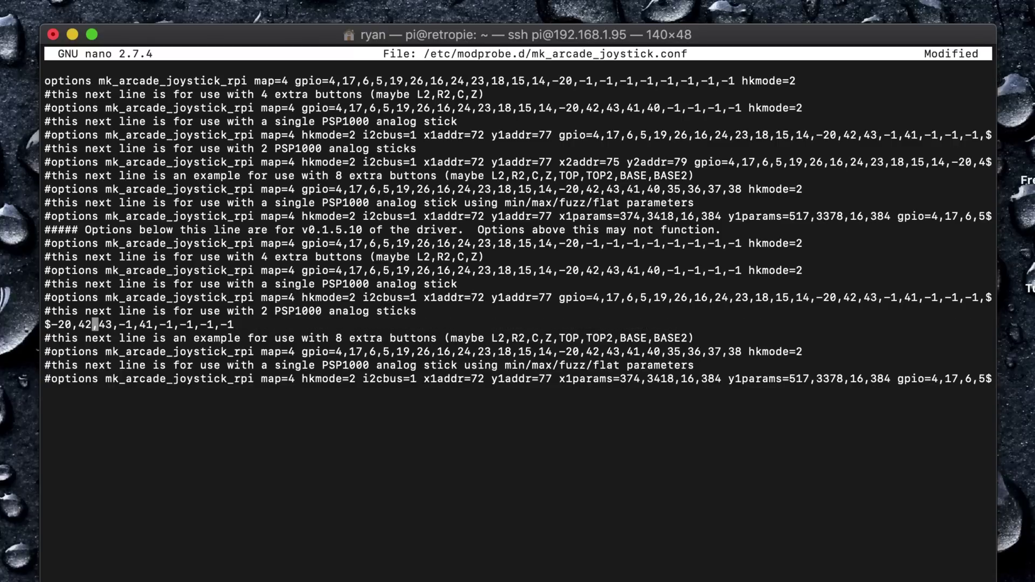
{"action": "key", "text": "Right"}
{"action": "key", "text": "Right"}
{"action": "key", "text": "Right"}
{"action": "key", "text": "Right"}
{"action": "key", "text": "Right"}
{"action": "key", "text": "Right"}
{"action": "key", "text": "BackSpace"}
{"action": "key", "text": "BackSpace"}
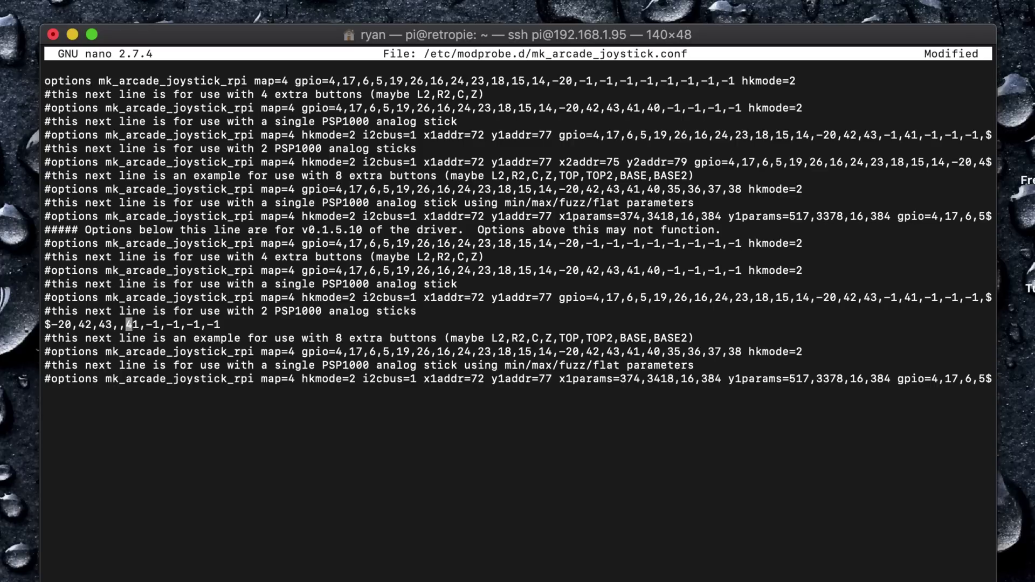
{"action": "key", "text": "Delete"}
{"action": "key", "text": "Right"}
{"action": "key", "text": "Right"}
{"action": "key", "text": "Right"}
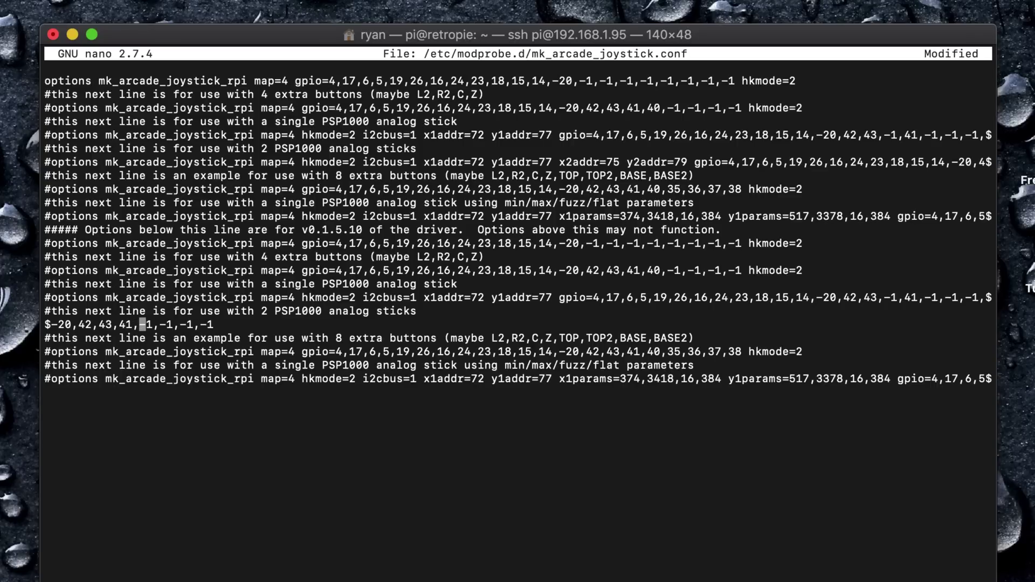
{"action": "key", "text": "Delete"}
{"action": "key", "text": "Delete"}
{"action": "type", "text": "40"}
{"action": "key", "text": "Right"}
{"action": "key", "text": "Right"}
{"action": "key", "text": "Right"}
{"action": "key", "text": "BackSpace"}
{"action": "key", "text": "BackSpace"}
{"action": "type", "text": "35"}
{"action": "key", "text": "Right"}
{"action": "key", "text": "Right"}
{"action": "key", "text": "Right"}
{"action": "key", "text": "BackSpace"}
{"action": "key", "text": "BackSpace"}
{"action": "type", "text": "36"}
{"action": "key", "text": "Right"}
{"action": "key", "text": "Right"}
{"action": "key", "text": "Right"}
{"action": "type", "text": ",-1"}
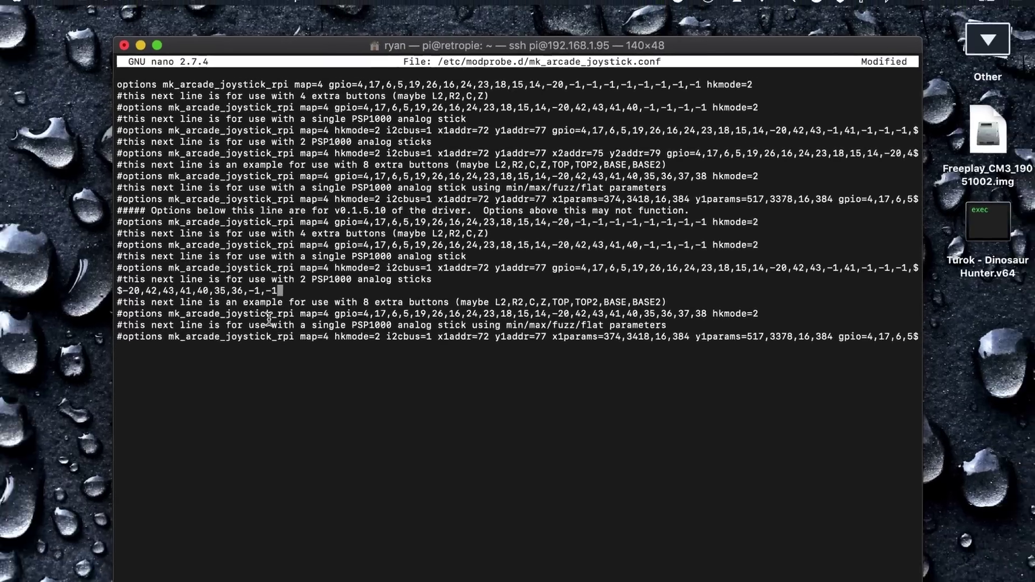
Save mk_arcade_joystick.conf and exit nano
{"action": "key", "text": "ctrl+o"}
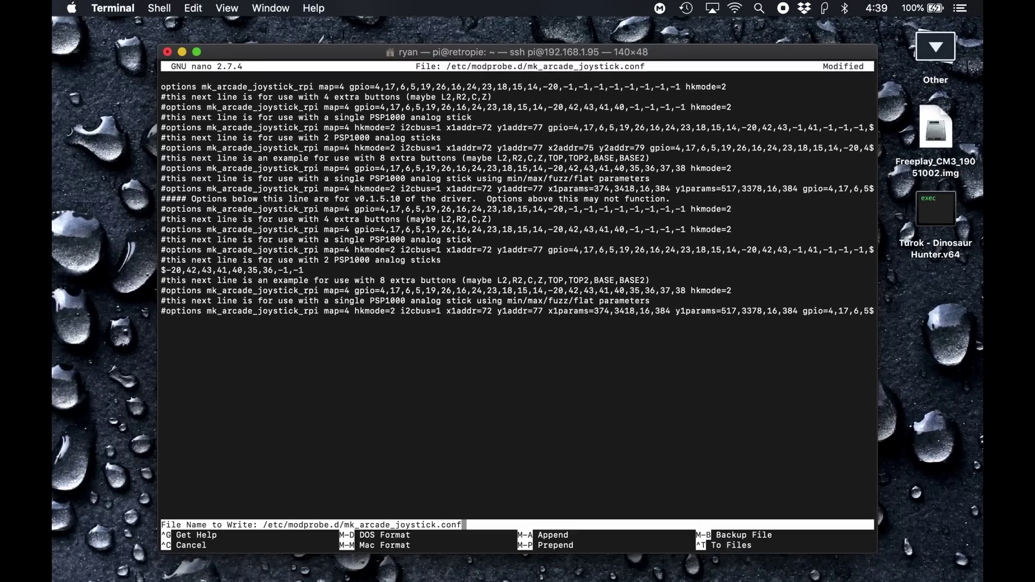
{"action": "key", "text": "Return"}
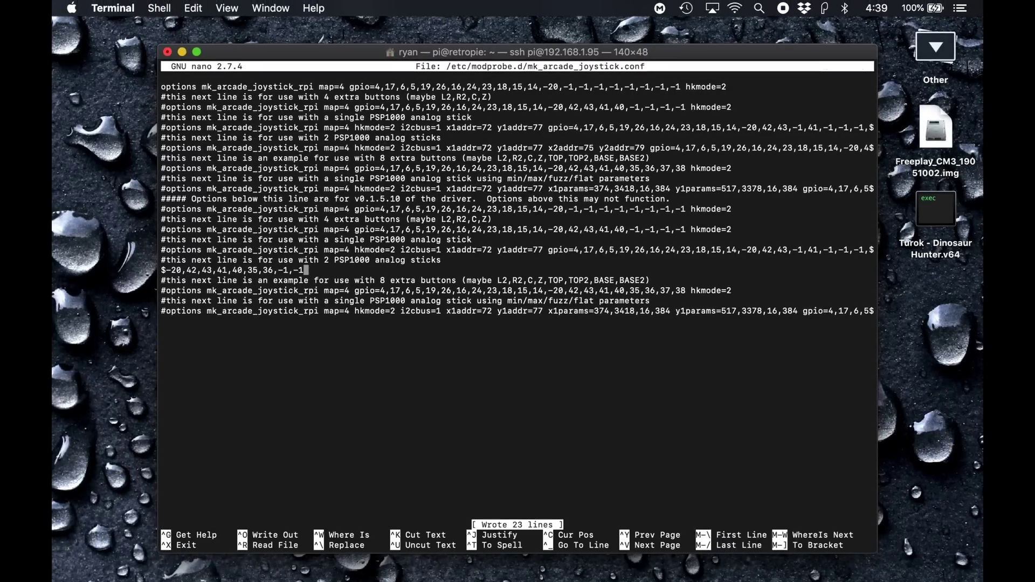
{"action": "key", "text": "ctrl+x"}
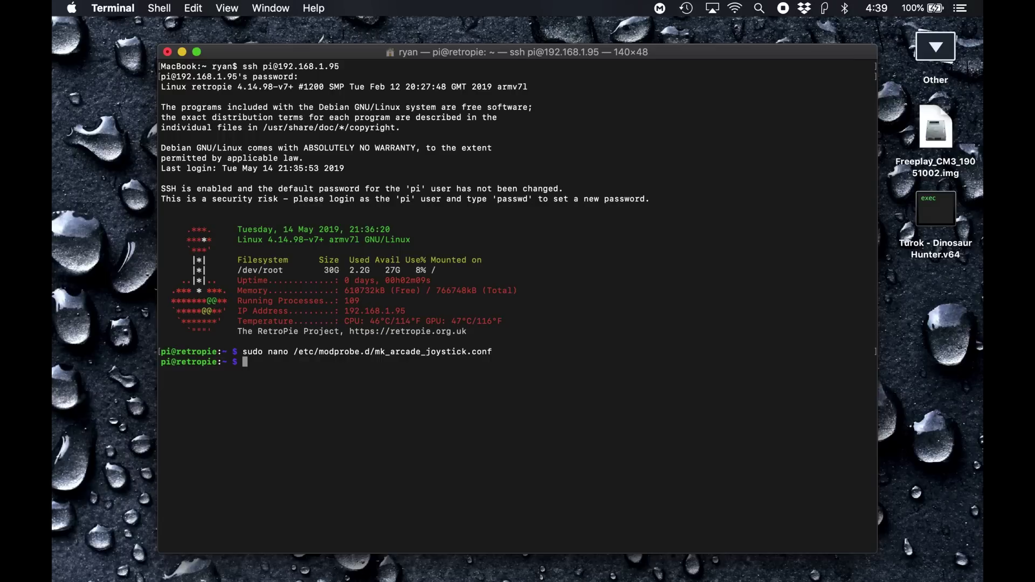
Log out of the Pi and remap Gamepad 1 through EmulationStation's Configure Input
{"action": "type", "text": "exit"}
{"action": "key", "text": "Return"}
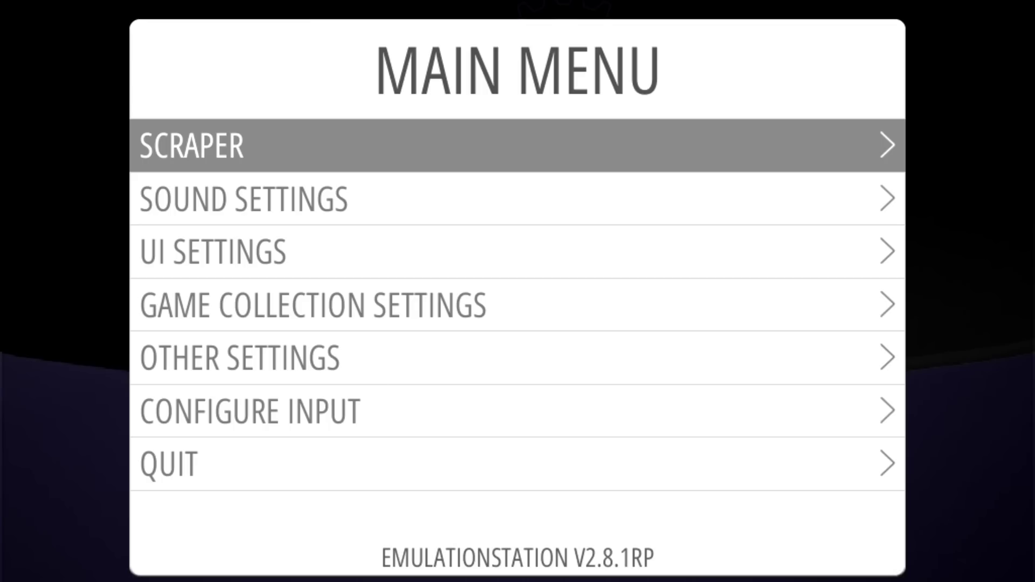
{"action": "key", "text": "Down"}
{"action": "key", "text": "Down"}
{"action": "key", "text": "Down"}
{"action": "key", "text": "Down"}
{"action": "key", "text": "Down"}
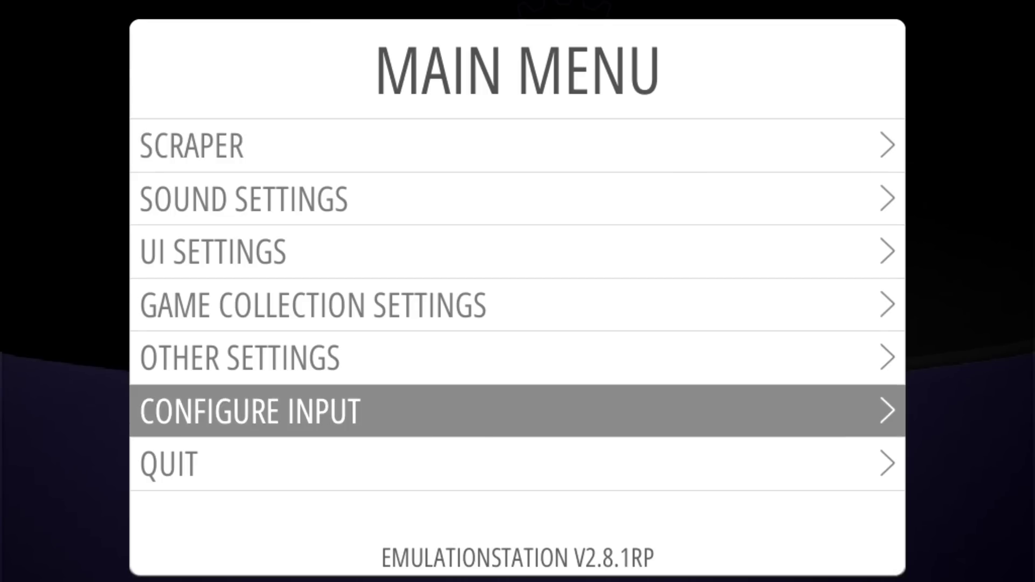
{"action": "key", "text": "Return"}
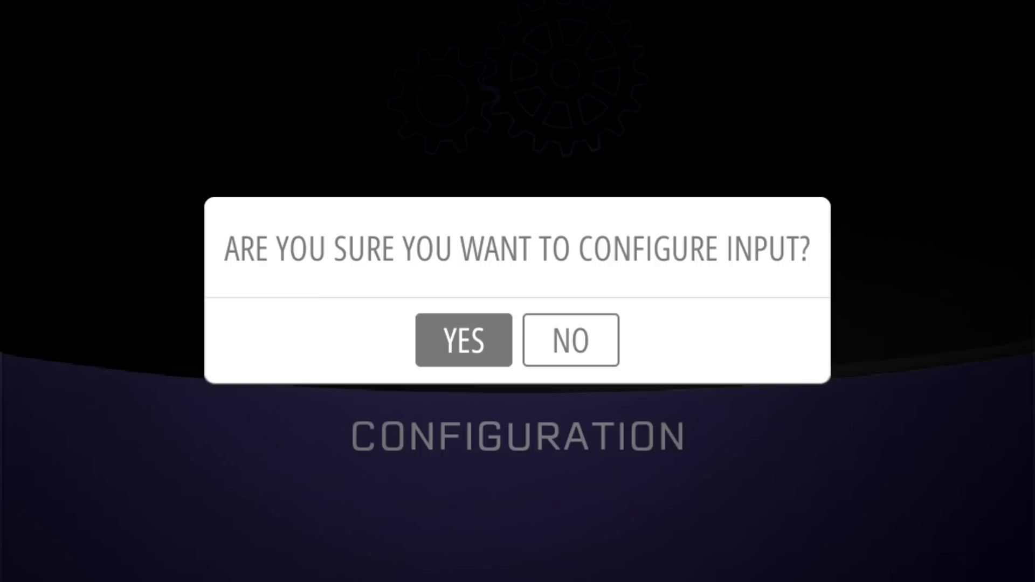
{"action": "key", "text": "Return"}
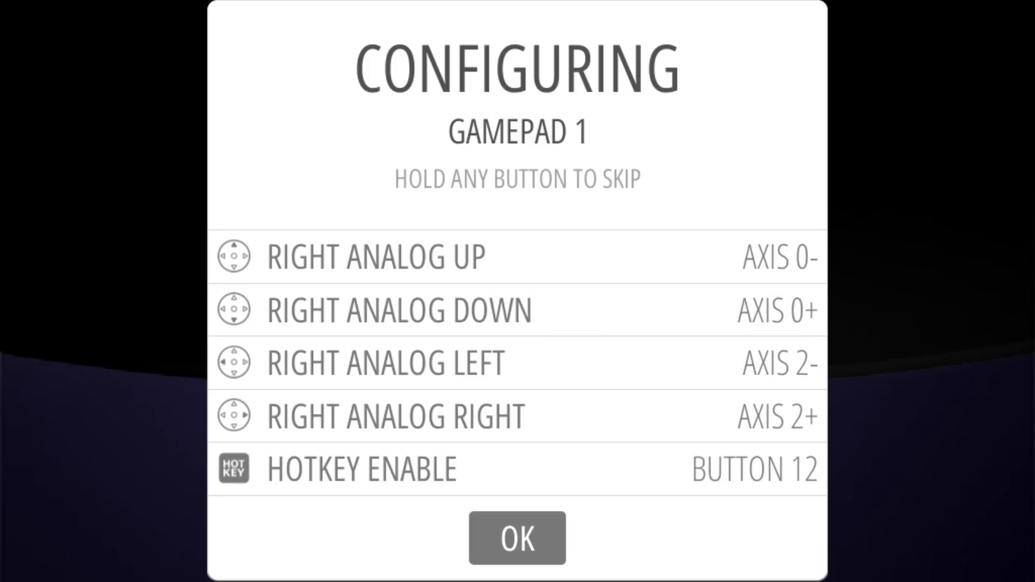
{"action": "key", "text": "Return"}
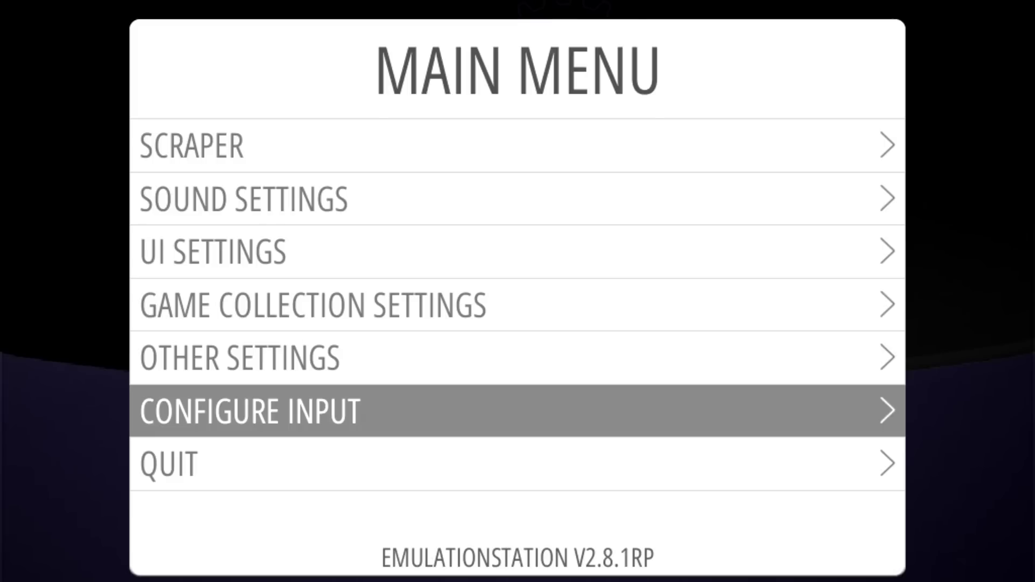
{"action": "key", "text": "Down"}
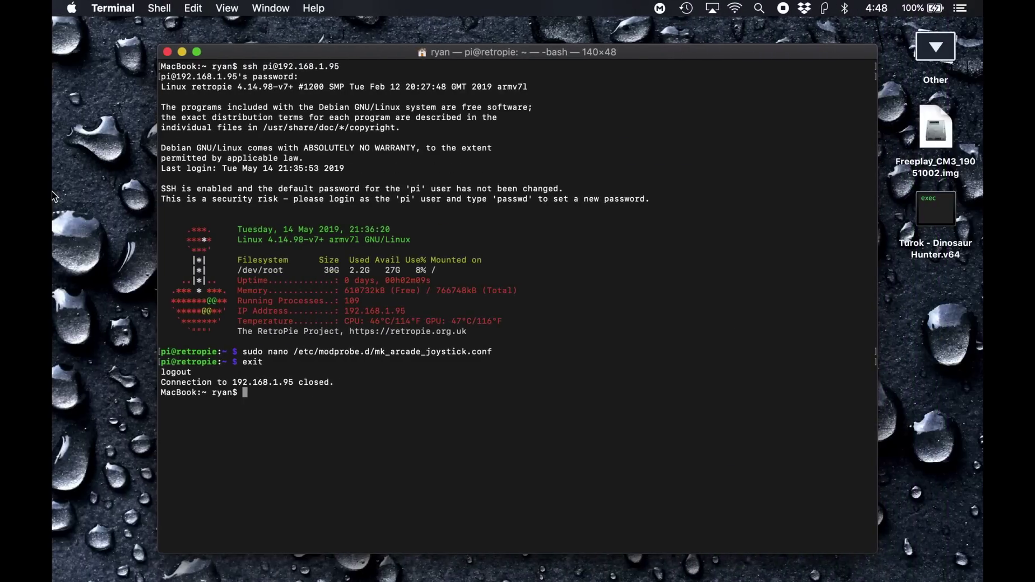
Reconnect to the Pi, unload mk_arcade_joystick_rpi with modprobe -r, and run dmesg
{"action": "key", "text": "Up"}
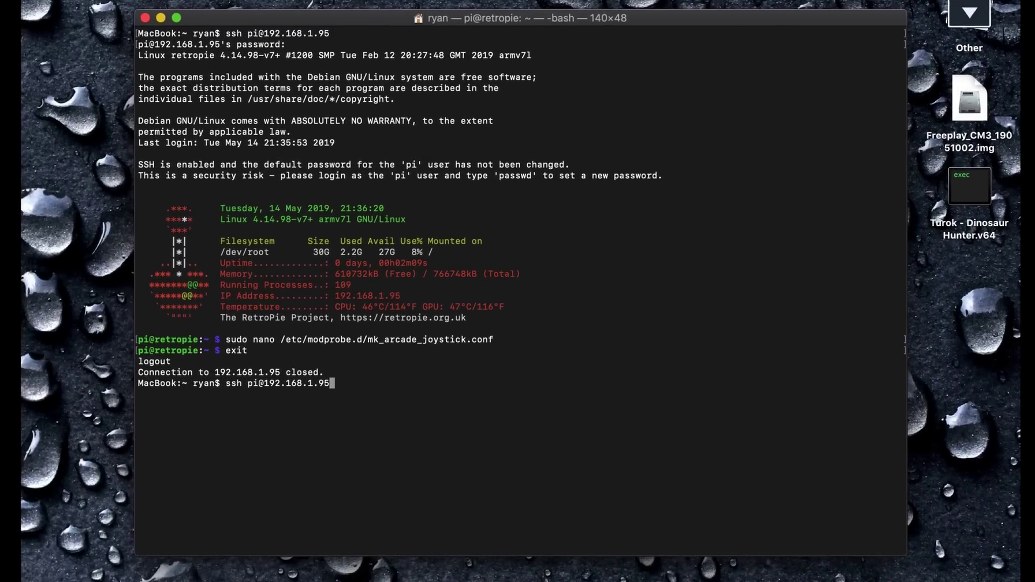
{"action": "key", "text": "Return"}
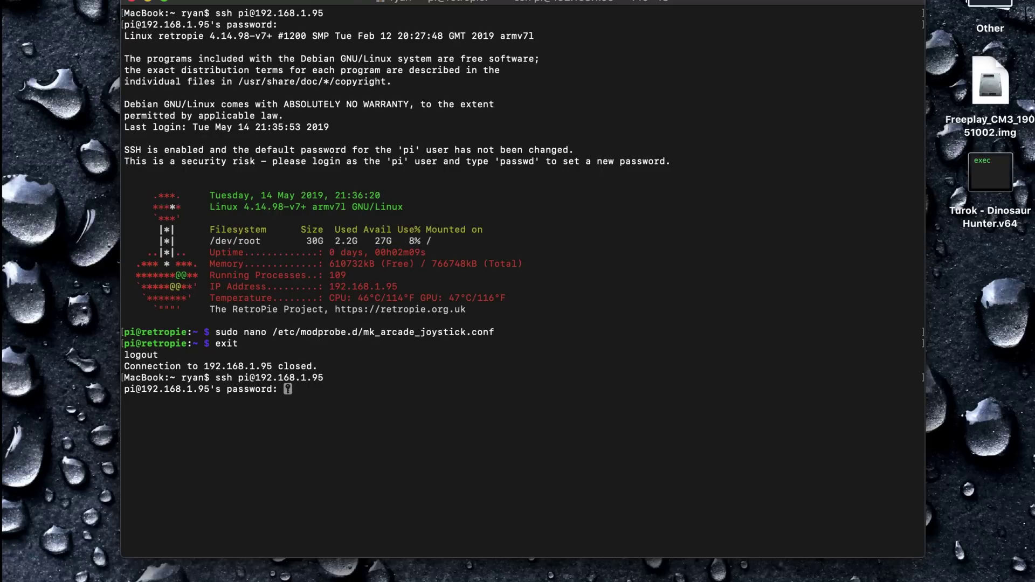
{"action": "key", "text": "Return"}
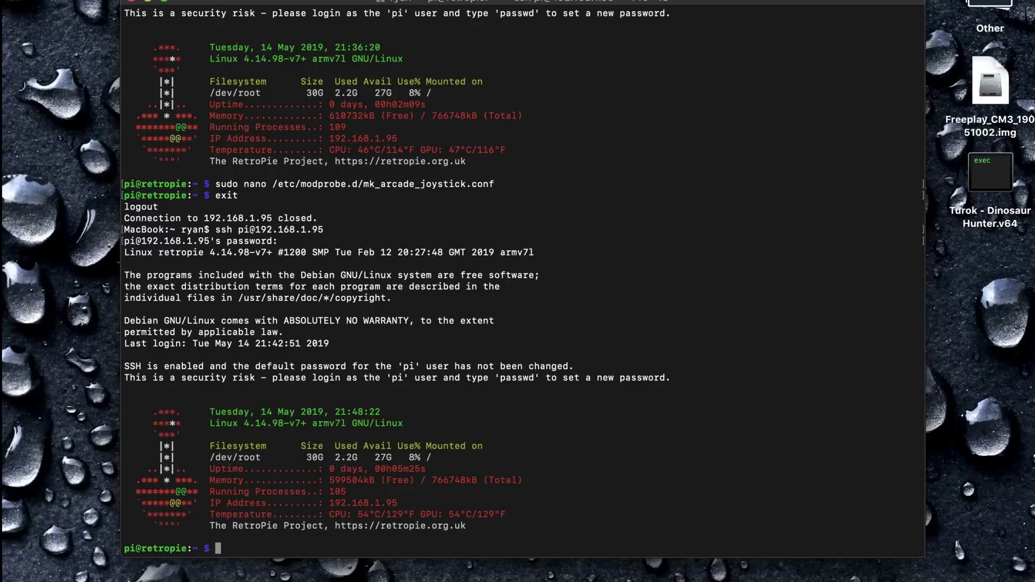
{"action": "type", "text": "sudo modpr"}
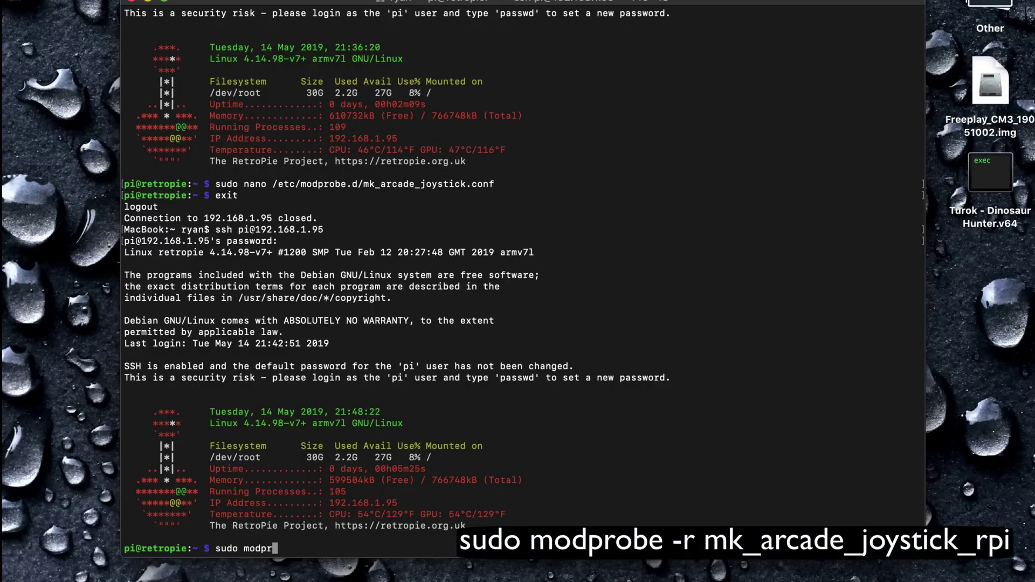
{"action": "type", "text": "obe -r mk_arcade_joystick_rpi"}
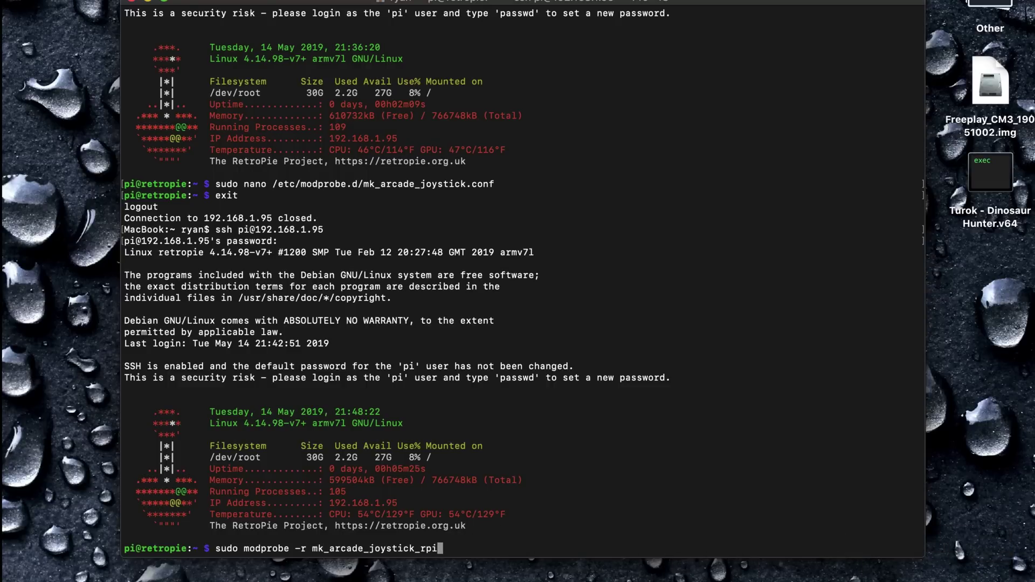
{"action": "key", "text": "Return"}
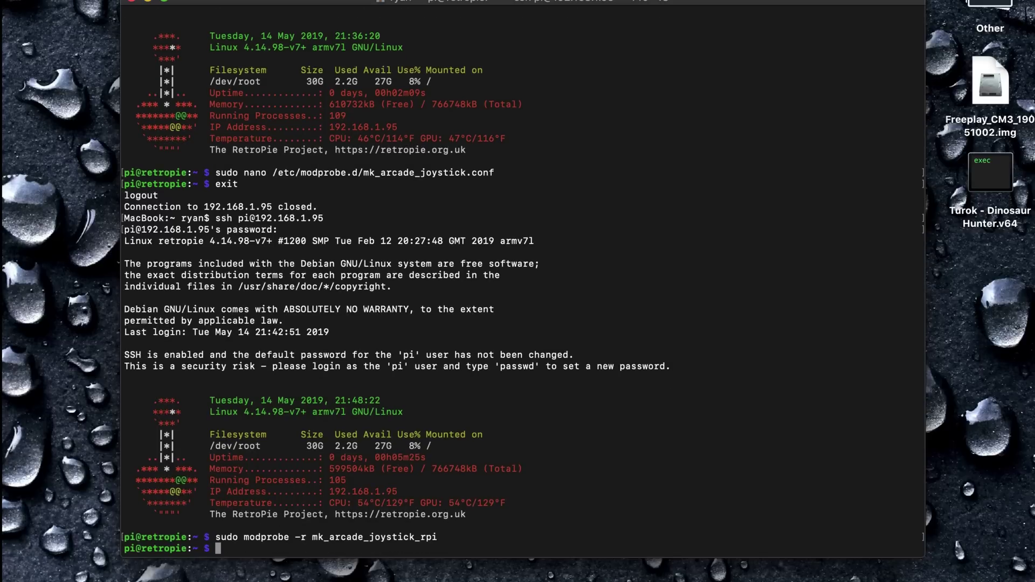
{"action": "type", "text": "dmesg"}
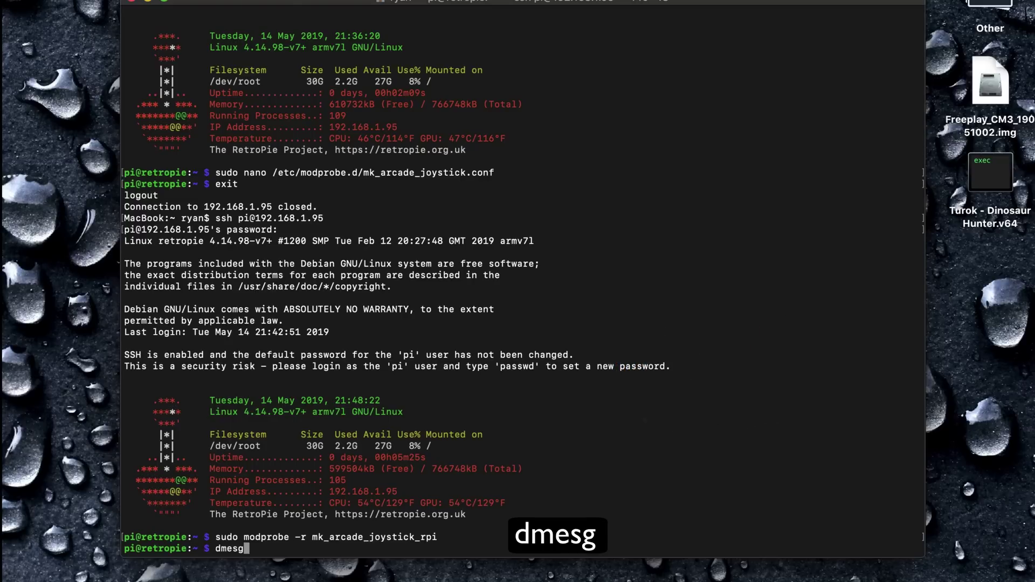
{"action": "key", "text": "Return"}
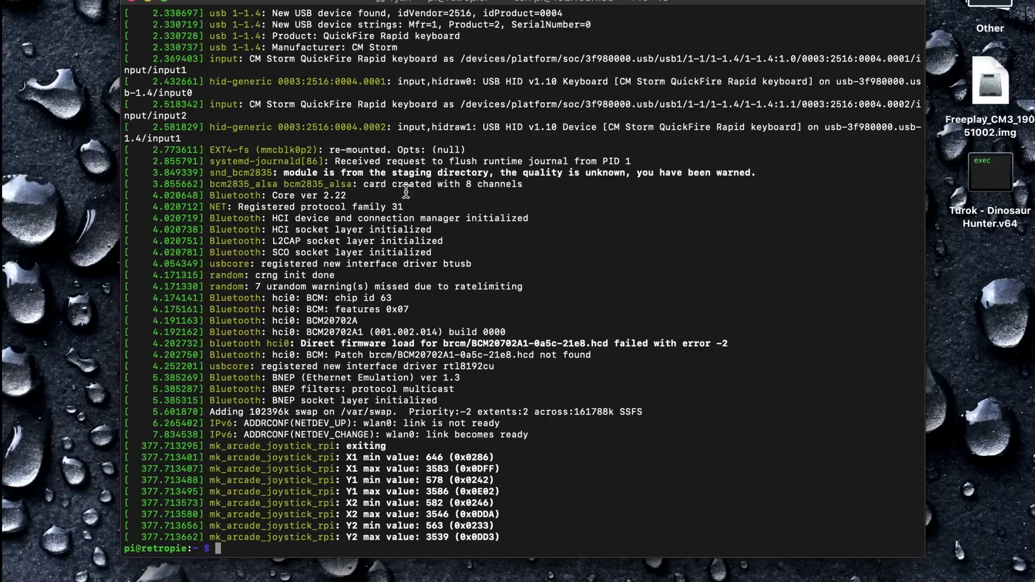
Copy the X1, Y1, X2, Y2 min/max lines into a new Stickies note
{"action": "scroll", "coordinate": [440, 272], "scroll_direction": "down", "scroll_amount": 1}
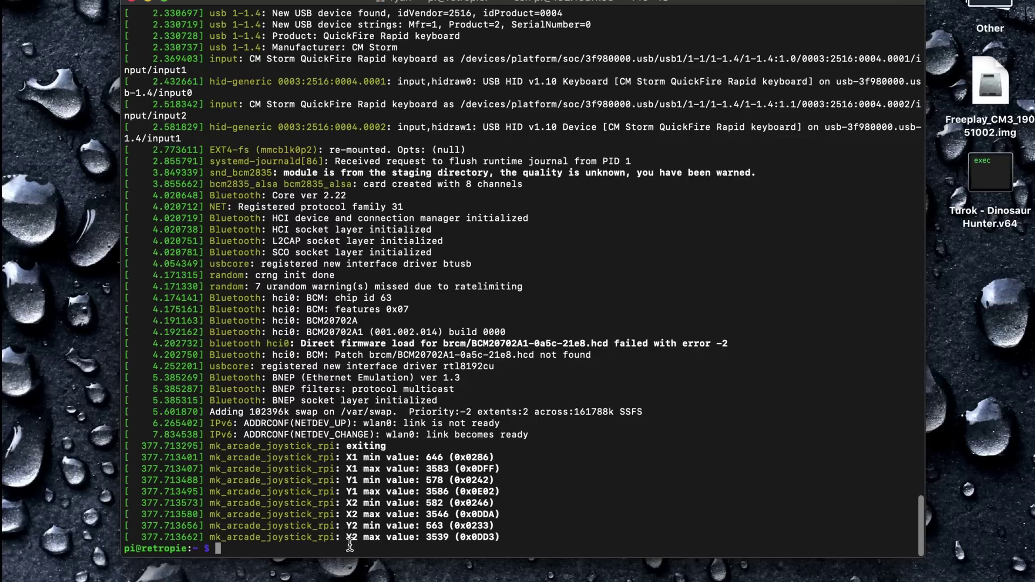
{"action": "left_click_drag", "start_coordinate": [351, 458], "coordinate": [509, 538]}
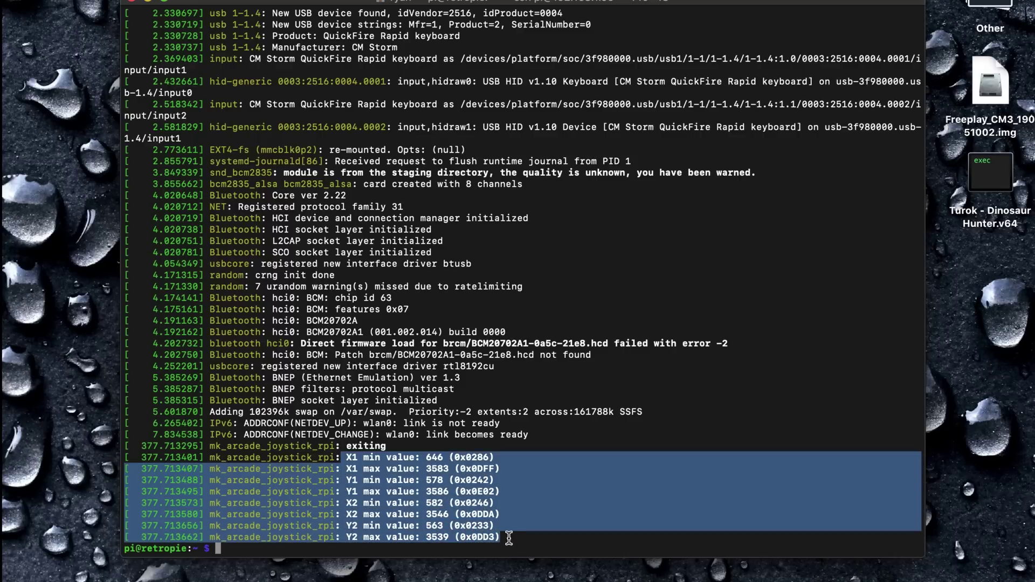
{"action": "key", "text": "super+shift+y"}
{"action": "key", "text": "super+v"}
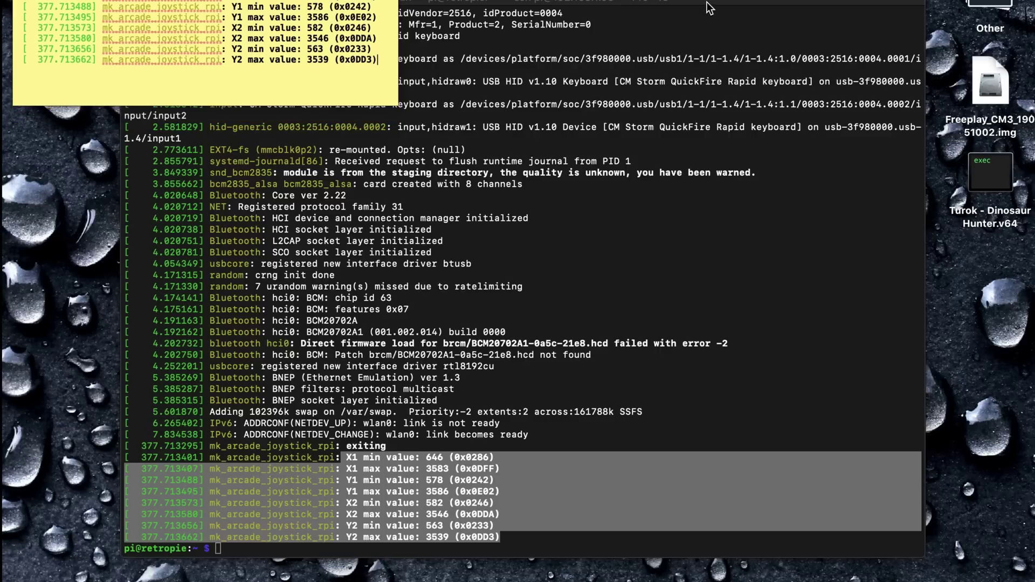
Reload the driver with sudo modprobe mk_arcade_joystick_rpi
{"action": "left_click", "coordinate": [707, 5]}
{"action": "left_click", "coordinate": [619, 394]}
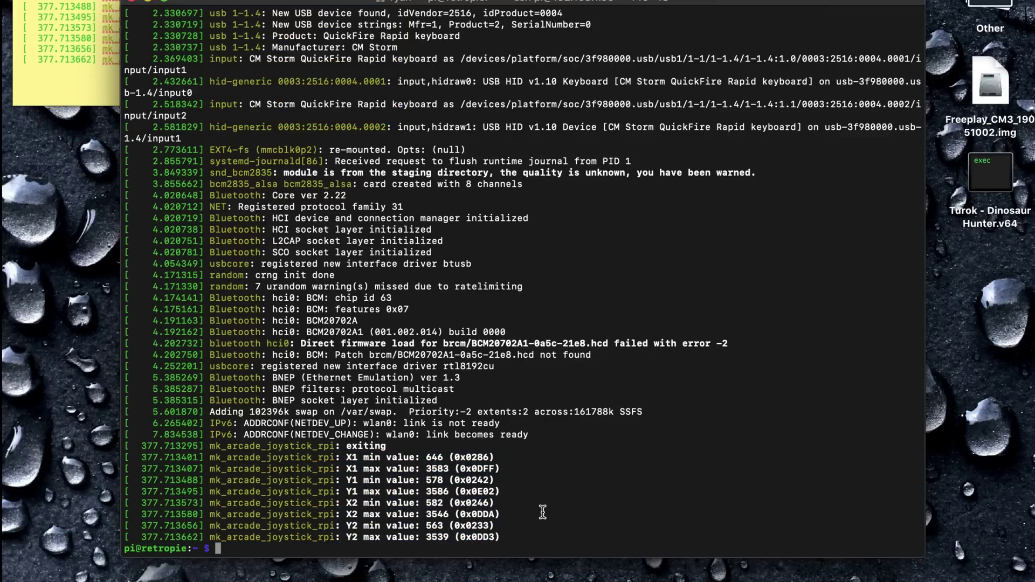
{"action": "type", "text": "sudo modprobe -r mk_arcade_joystick_rpi"}
{"action": "key", "text": "Left"}
{"action": "key", "text": "Left"}
{"action": "key", "text": "Left"}
{"action": "key", "text": "Left"}
{"action": "key", "text": "Left"}
{"action": "key", "text": "Left"}
{"action": "key", "text": "Left"}
{"action": "key", "text": "Left"}
{"action": "key", "text": "Left"}
{"action": "key", "text": "Left"}
{"action": "key", "text": "Left"}
{"action": "key", "text": "Left"}
{"action": "key", "text": "Left"}
{"action": "key", "text": "Left"}
{"action": "key", "text": "Left"}
{"action": "key", "text": "Left"}
{"action": "key", "text": "Left"}
{"action": "key", "text": "Left"}
{"action": "key", "text": "Left"}
{"action": "key", "text": "Left"}
{"action": "key", "text": "Left"}
{"action": "key", "text": "Left"}
{"action": "key", "text": "Left"}
{"action": "key", "text": "BackSpace"}
{"action": "key", "text": "BackSpace"}
{"action": "key", "text": "BackSpace"}
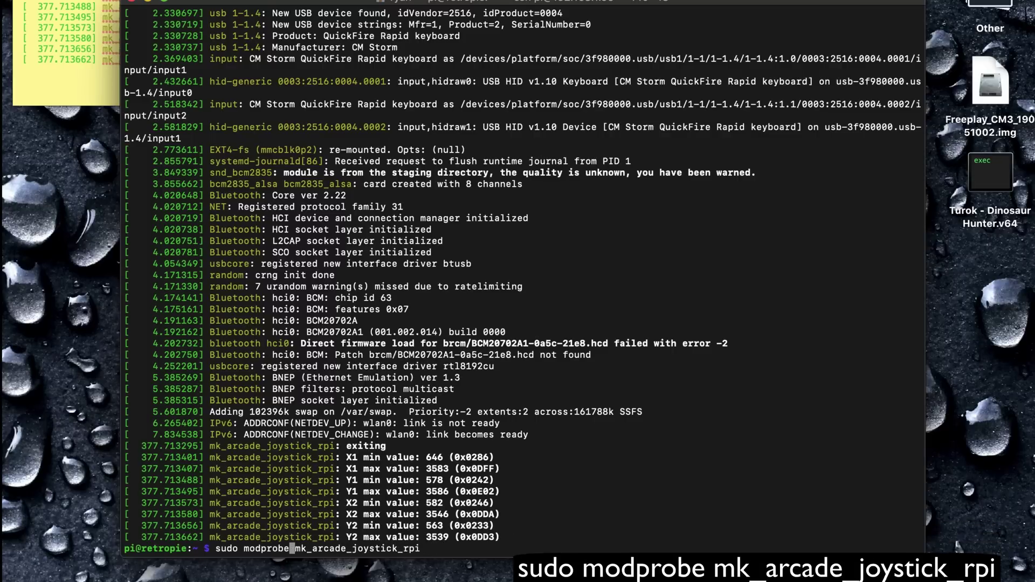
{"action": "key", "text": "Return"}
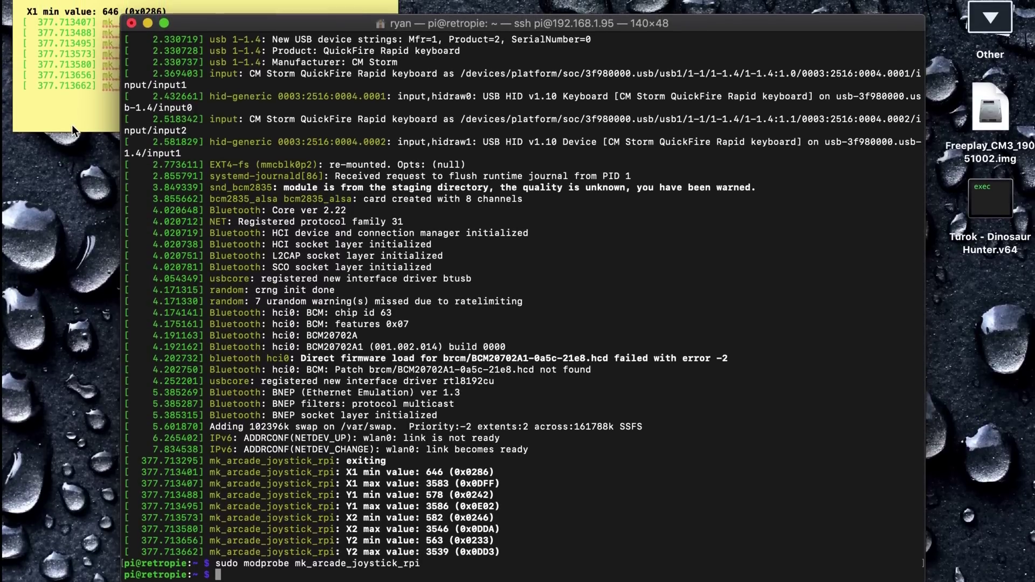
Open /etc/modprobe.d/mk_arcade_joystick.conf in nano with sudo
{"action": "left_click", "coordinate": [75, 130]}
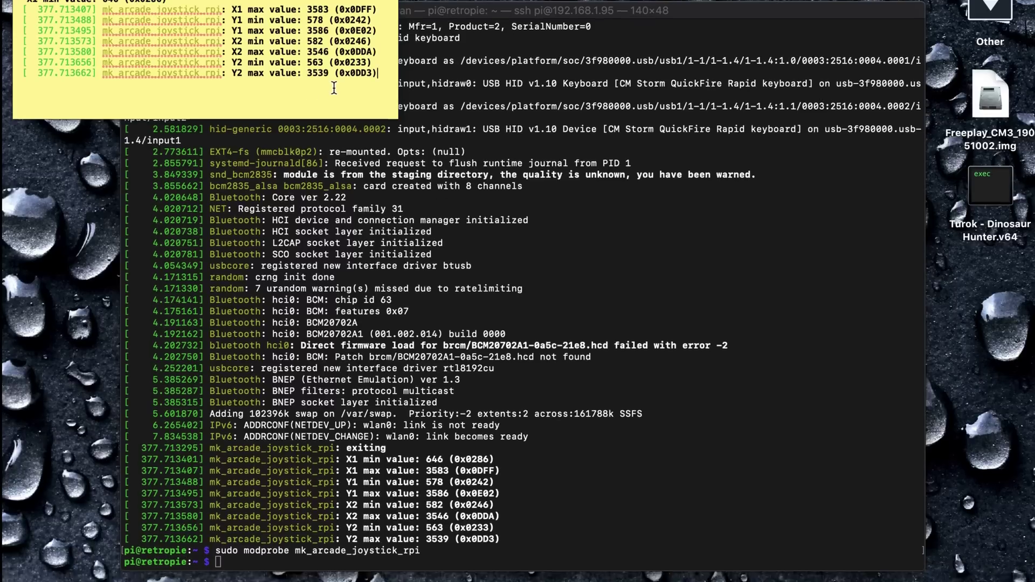
{"action": "left_click", "coordinate": [301, 264]}
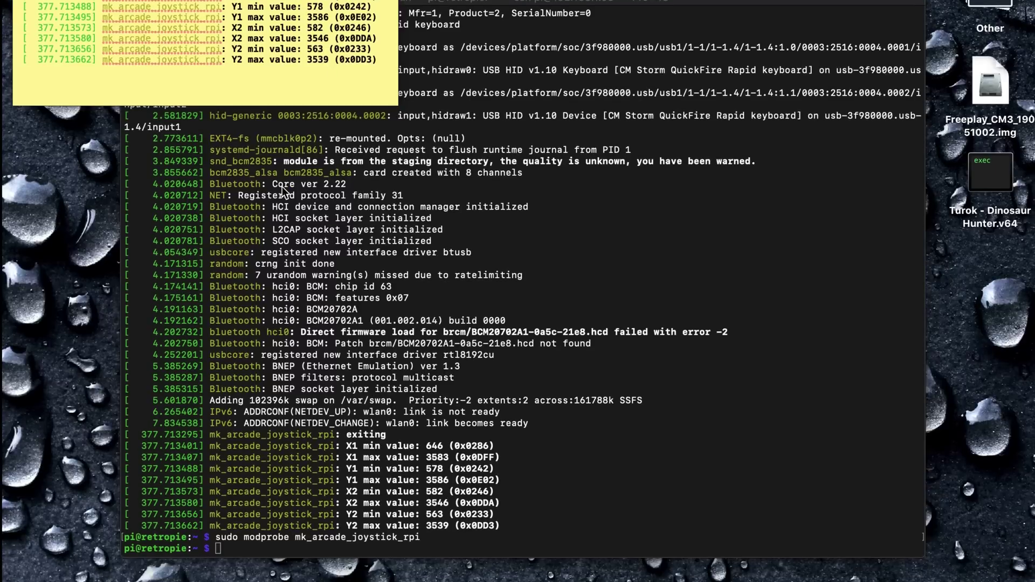
{"action": "type", "text": "sudo nano /etc/modprobe.d/mk_arcade_joystick.conf"}
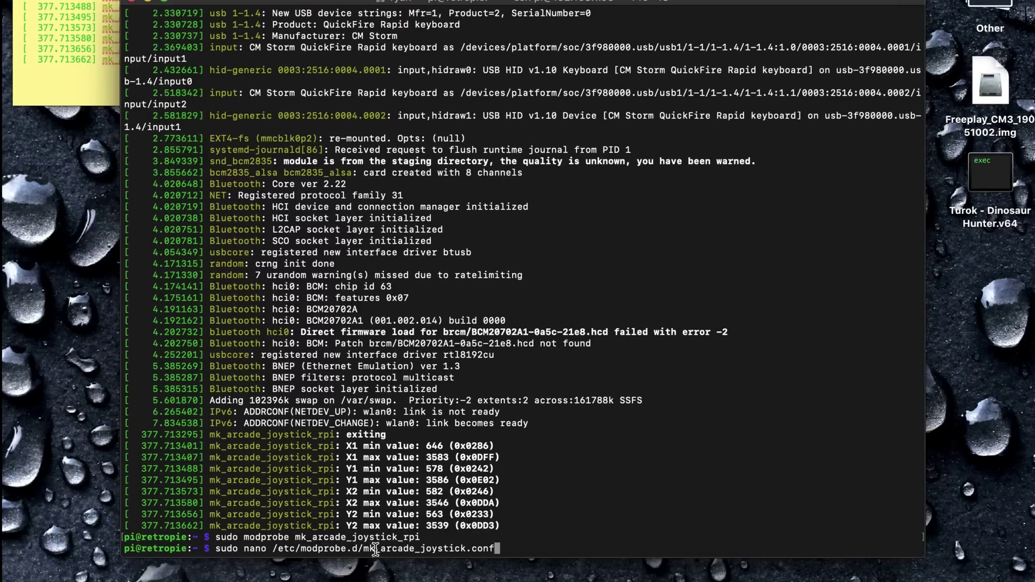
{"action": "key", "text": "Return"}
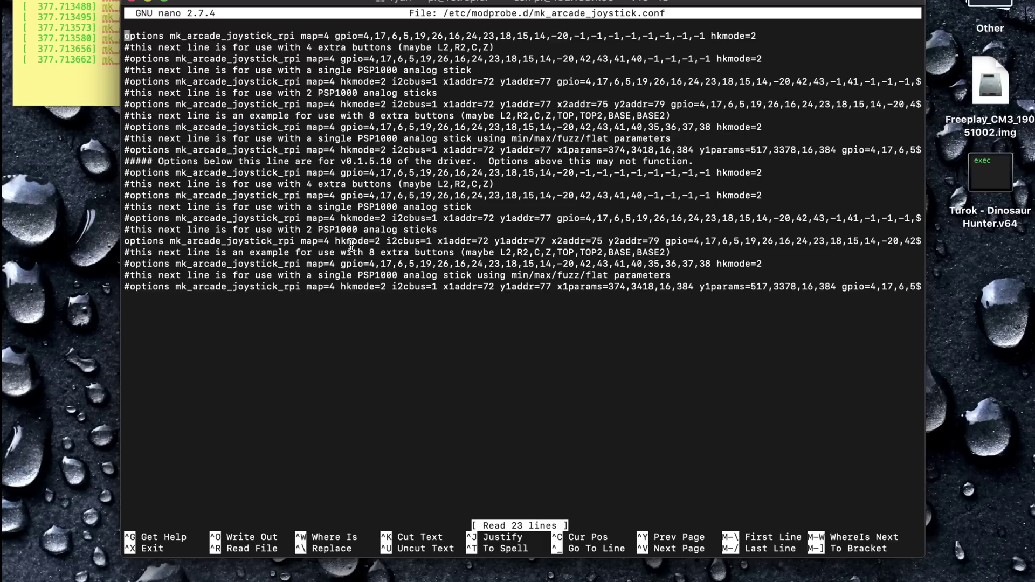
Type x1params= right after y2addr=79, ahead of the gpio list on the two-stick line
{"action": "left_click", "coordinate": [514, 241]}
{"action": "key", "text": "Right"}
{"action": "key", "text": "Right"}
{"action": "key", "text": "Right"}
{"action": "key", "text": "Right"}
{"action": "key", "text": "Right"}
{"action": "key", "text": "Right"}
{"action": "key", "text": "Right"}
{"action": "key", "text": "Right"}
{"action": "key", "text": "Right"}
{"action": "key", "text": "Right"}
{"action": "key", "text": "Right"}
{"action": "key", "text": "Right"}
{"action": "key", "text": "Right"}
{"action": "key", "text": "Right"}
{"action": "key", "text": "Right"}
{"action": "key", "text": "Right"}
{"action": "key", "text": "Right"}
{"action": "key", "text": "Right"}
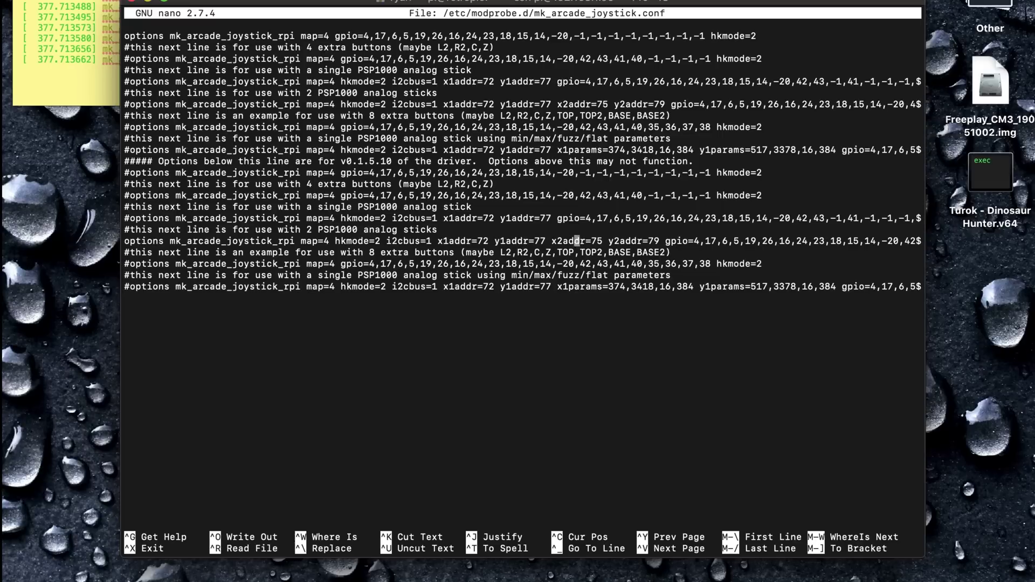
{"action": "key", "text": "Right"}
{"action": "key", "text": "Right"}
{"action": "key", "text": "Right"}
{"action": "key", "text": "Right"}
{"action": "key", "text": "Right"}
{"action": "key", "text": "Right"}
{"action": "key", "text": "Right"}
{"action": "key", "text": "Right"}
{"action": "key", "text": "Return"}
{"action": "key", "text": "BackSpace"}
{"action": "key", "text": "Left"}
{"action": "key", "text": "Left"}
{"action": "key", "text": "Left"}
{"action": "key", "text": "Left"}
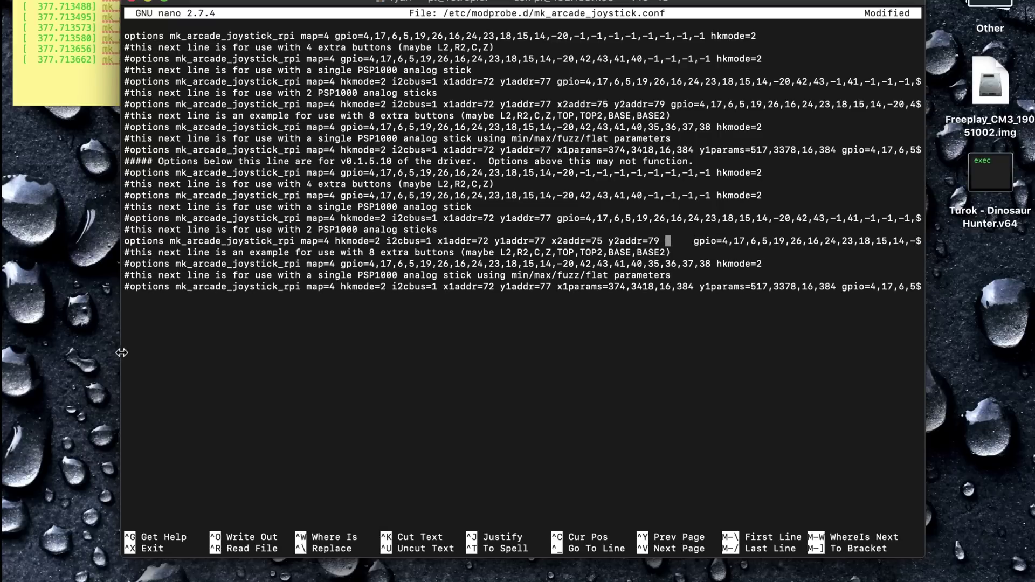
{"action": "type", "text": "x1params="}
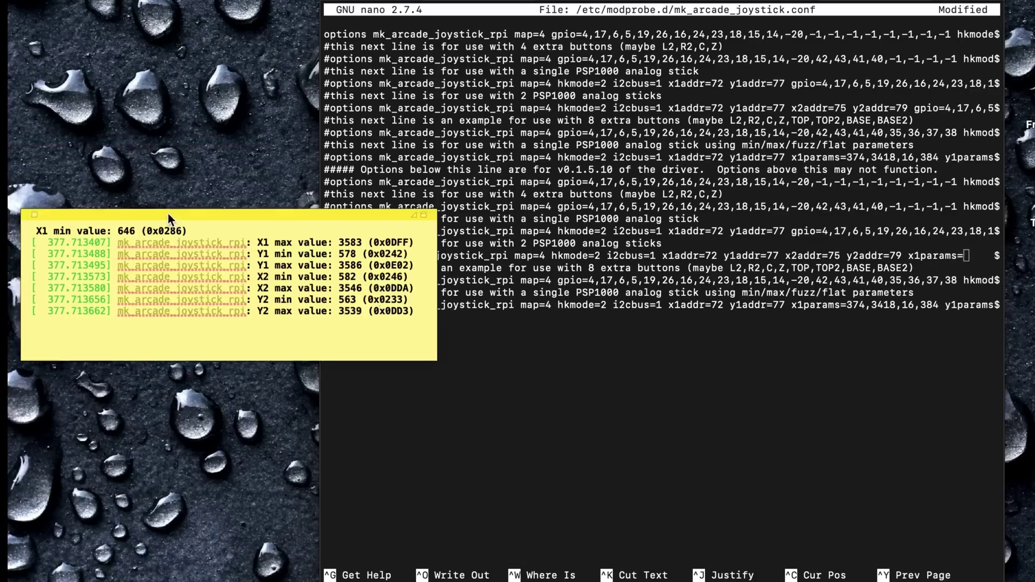
Enter stick ranges x1params=646,3583,16,300 through y2params=563,3539,16,300 before gpio
{"action": "type", "text": "646"}
{"action": "type", "text": ",3583"}
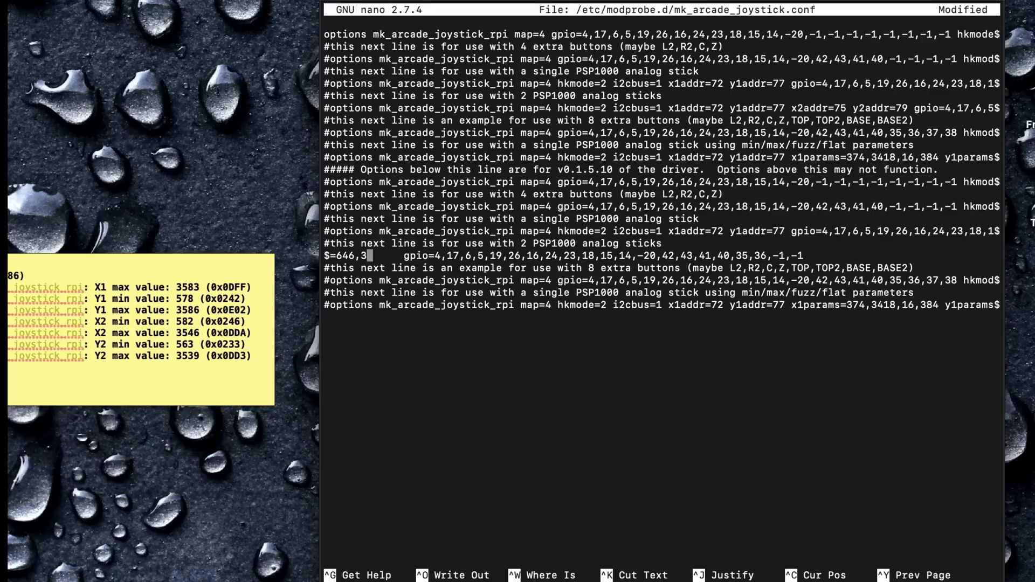
{"action": "type", "text": ",16,300"}
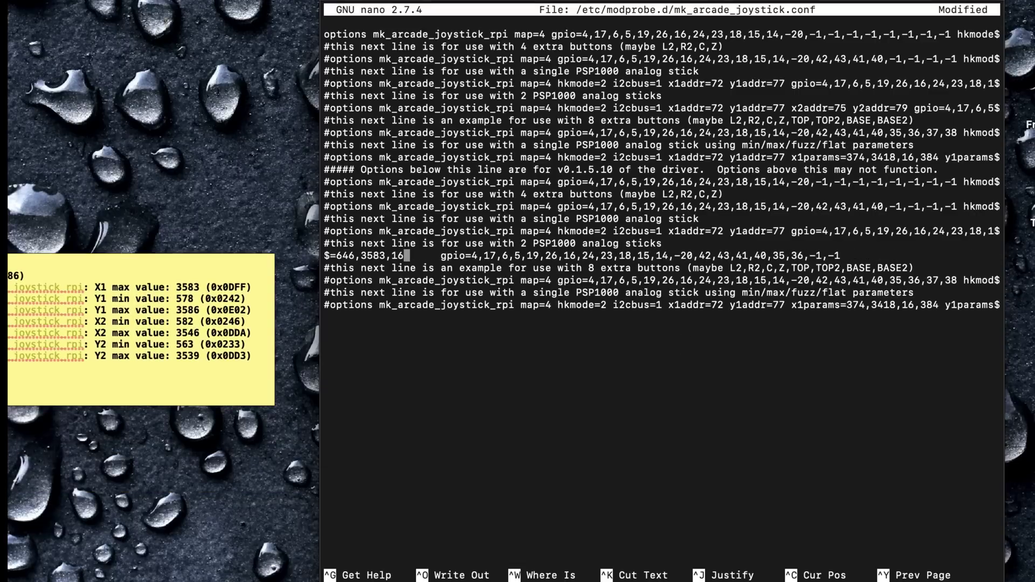
{"action": "type", "text": " y1params="}
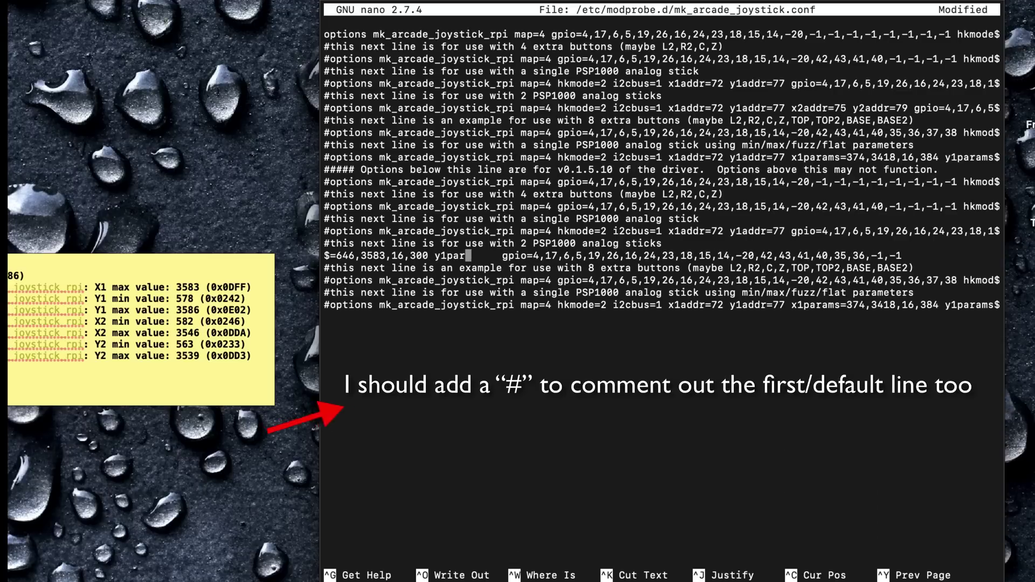
{"action": "type", "text": "578,3586,"}
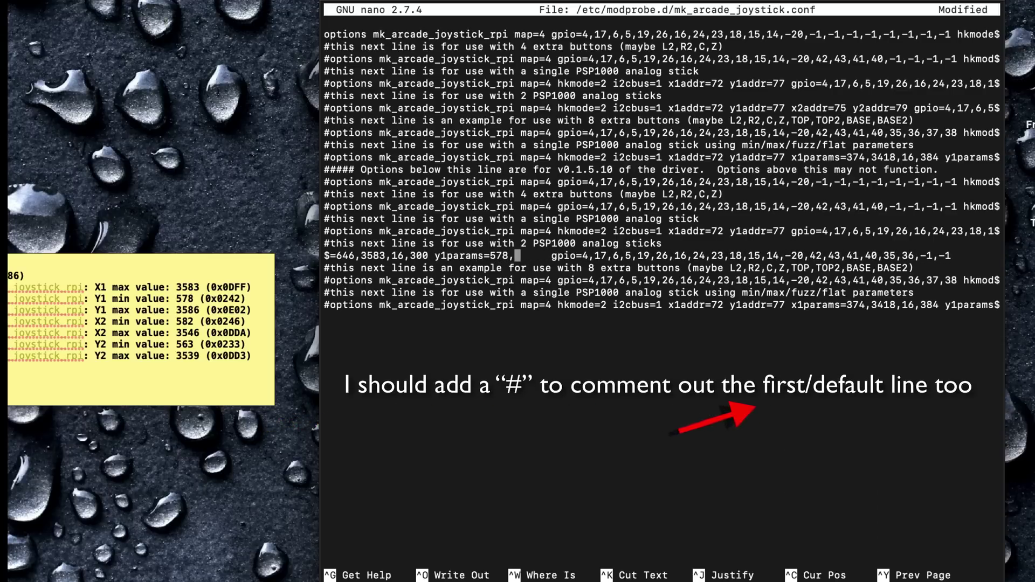
{"action": "type", "text": "16,300 "}
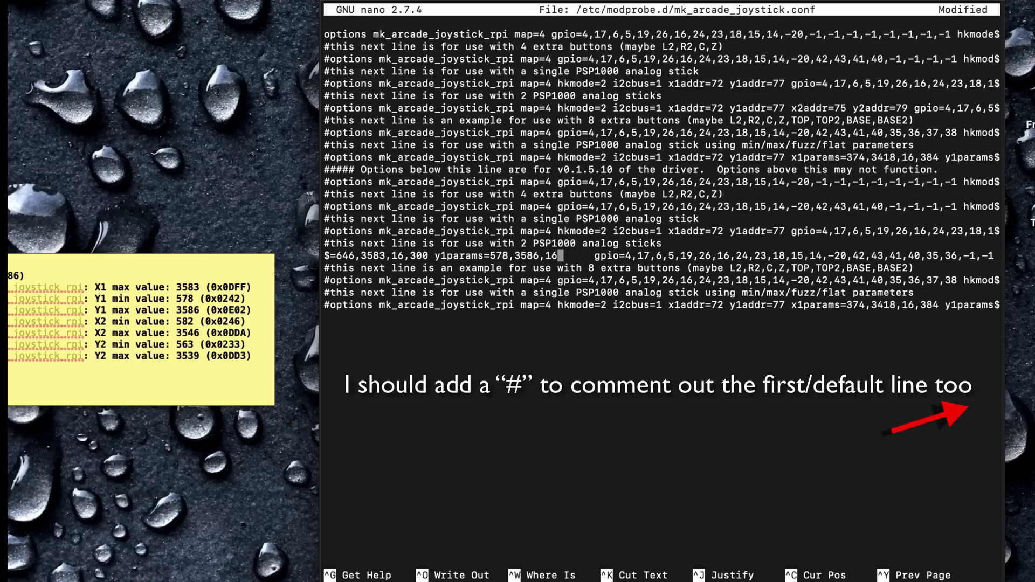
{"action": "type", "text": "x2params=5"}
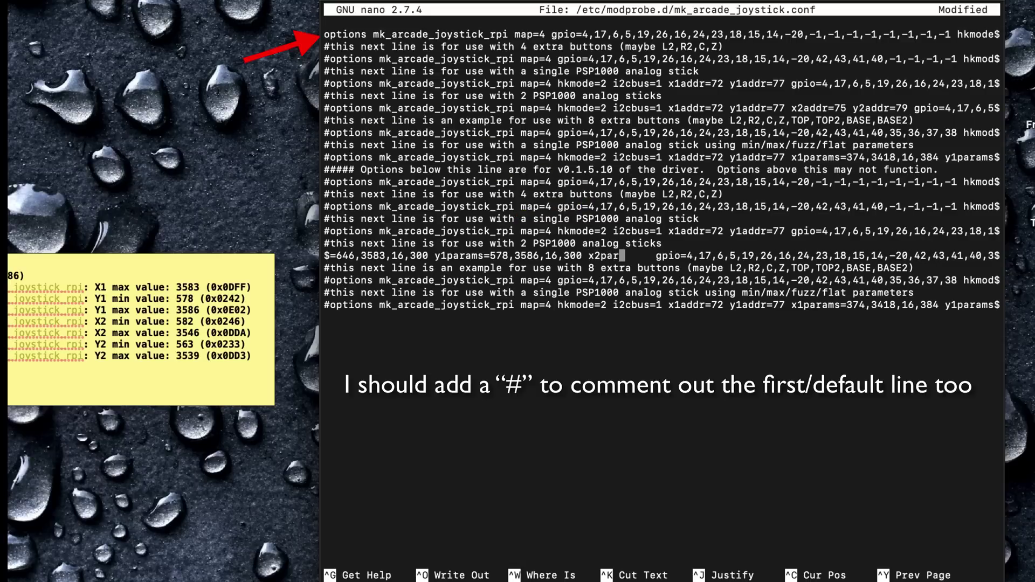
{"action": "type", "text": "82,3546,16,"}
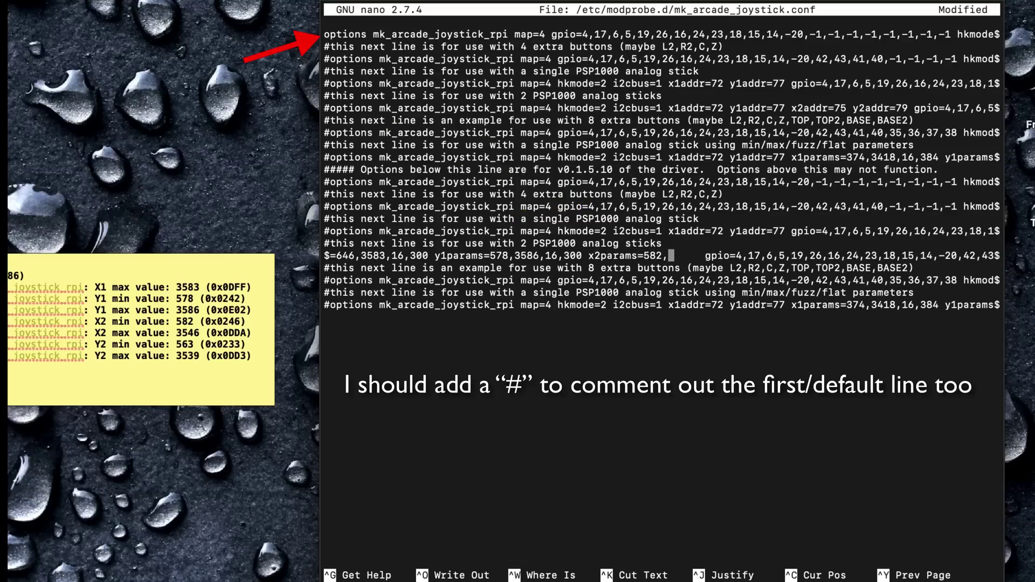
{"action": "type", "text": "300 y2params="}
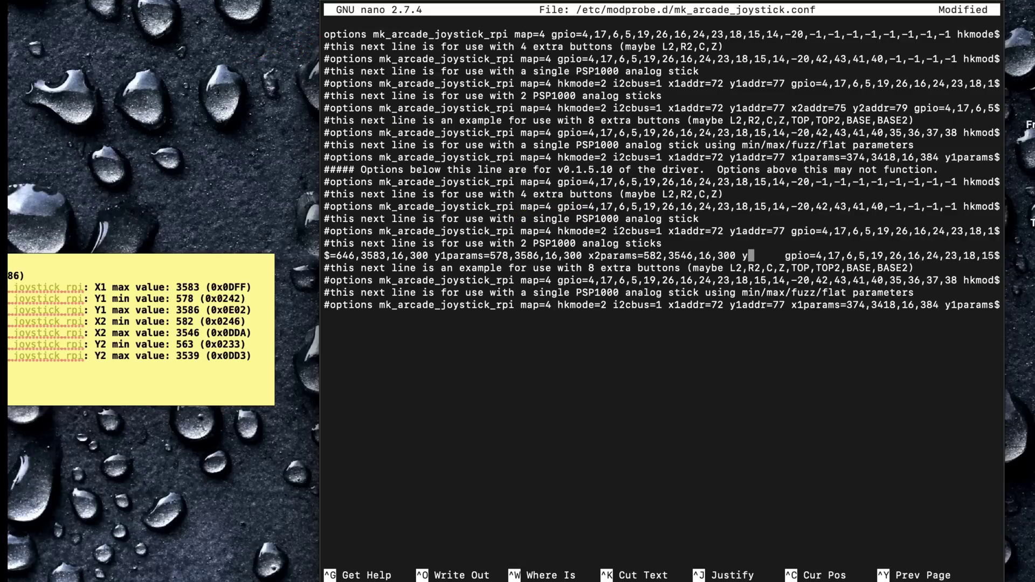
{"action": "type", "text": "563,3539"}
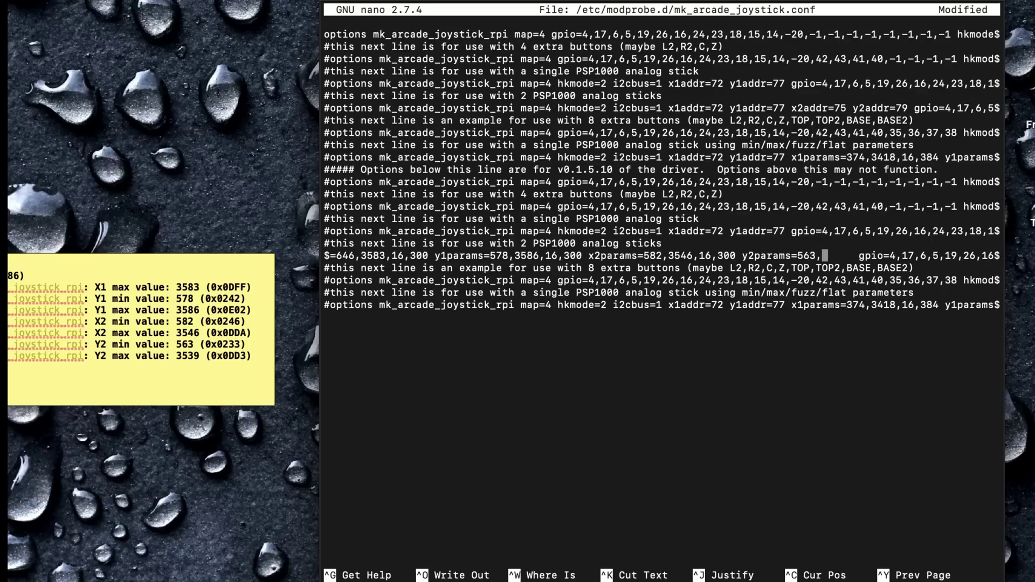
{"action": "type", "text": ",16,300"}
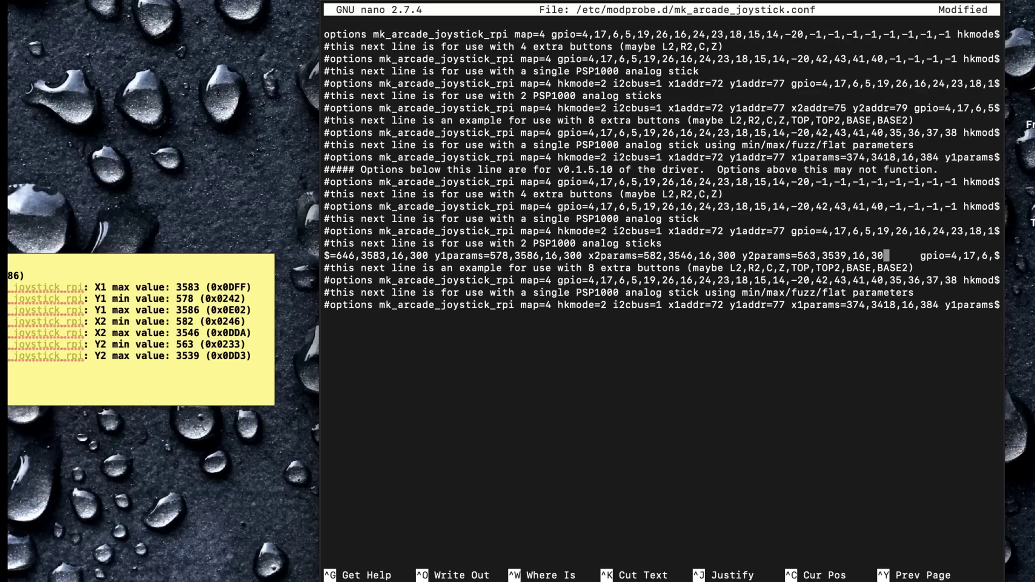
{"action": "key", "text": "BackSpace"}
{"action": "key", "text": "BackSpace"}
{"action": "key", "text": "Delete"}
{"action": "key", "text": "Delete"}
Review the options line values and save mk_arcade_joystick.conf
{"action": "left_click", "coordinate": [621, 256]}
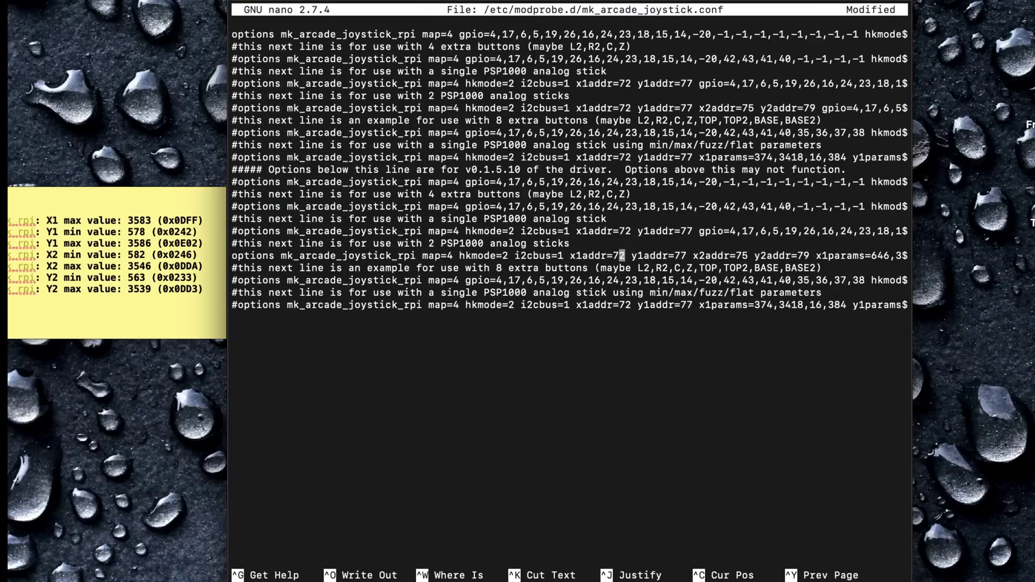
{"action": "key", "text": "Right"}
{"action": "key", "text": "Right"}
{"action": "key", "text": "Right"}
{"action": "key", "text": "Right"}
{"action": "key", "text": "Right"}
{"action": "key", "text": "Right"}
{"action": "key", "text": "Right"}
{"action": "key", "text": "Right"}
{"action": "key", "text": "Right"}
{"action": "key", "text": "Right"}
{"action": "key", "text": "Right"}
{"action": "key", "text": "Right"}
{"action": "key", "text": "Right"}
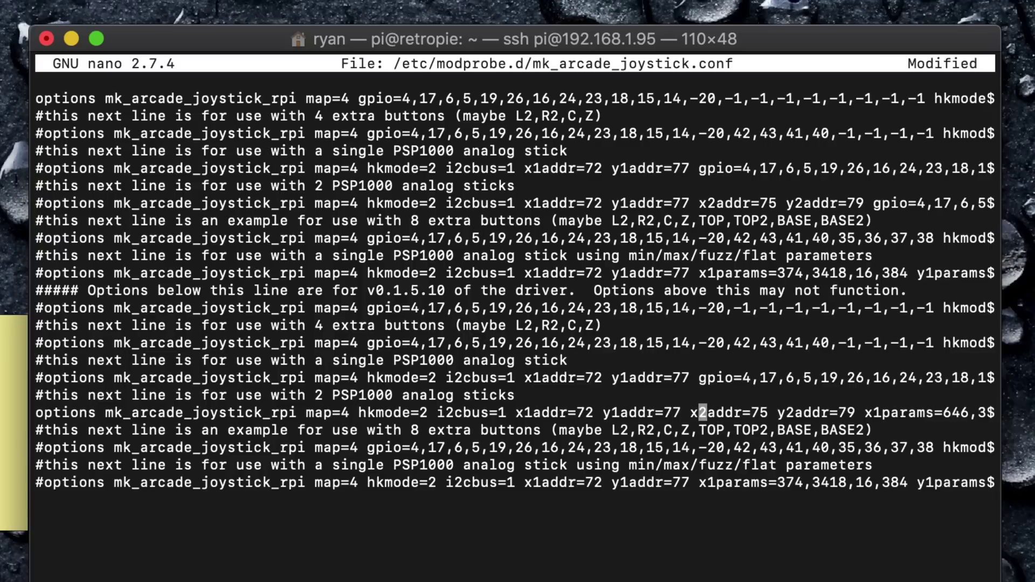
{"action": "key", "text": "Right"}
{"action": "key", "text": "Right"}
{"action": "key", "text": "Right"}
{"action": "key", "text": "Right"}
{"action": "key", "text": "Right"}
{"action": "key", "text": "Right"}
{"action": "key", "text": "Right"}
{"action": "key", "text": "Right"}
{"action": "key", "text": "Right"}
{"action": "key", "text": "Right"}
{"action": "key", "text": "Right"}
{"action": "key", "text": "Right"}
{"action": "key", "text": "Right"}
{"action": "key", "text": "Right"}
{"action": "key", "text": "Right"}
{"action": "key", "text": "Right"}
{"action": "key", "text": "Right"}
{"action": "key", "text": "Right"}
{"action": "key", "text": "Right"}
{"action": "key", "text": "Right"}
{"action": "key", "text": "Right"}
{"action": "key", "text": "Right"}
{"action": "key", "text": "Right"}
{"action": "key", "text": "Right"}
{"action": "key", "text": "Right"}
{"action": "key", "text": "Right"}
{"action": "key", "text": "Right"}
{"action": "key", "text": "Right"}
{"action": "key", "text": "Right"}
{"action": "key", "text": "Right"}
{"action": "key", "text": "Right"}
{"action": "key", "text": "Right"}
{"action": "key", "text": "Right"}
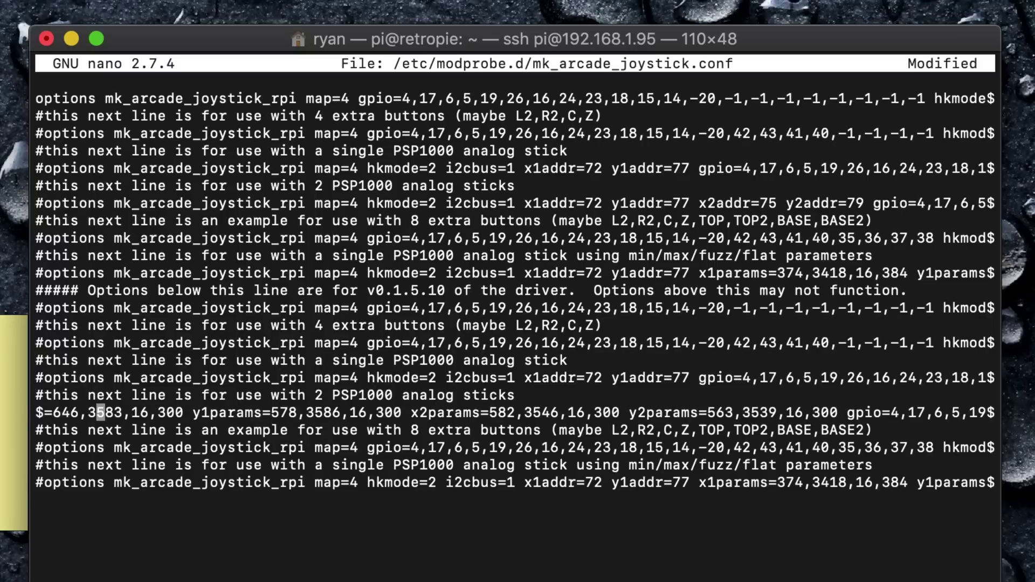
{"action": "key", "text": "Right"}
{"action": "key", "text": "Right"}
{"action": "key", "text": "Right"}
{"action": "key", "text": "Right"}
{"action": "key", "text": "Right"}
{"action": "key", "text": "Right"}
{"action": "key", "text": "Right"}
{"action": "key", "text": "Right"}
{"action": "key", "text": "Right"}
{"action": "key", "text": "Right"}
{"action": "key", "text": "Right"}
{"action": "key", "text": "Right"}
{"action": "key", "text": "Right"}
{"action": "key", "text": "Right"}
{"action": "key", "text": "Right"}
{"action": "key", "text": "Right"}
{"action": "key", "text": "Right"}
{"action": "key", "text": "Right"}
{"action": "key", "text": "Right"}
{"action": "key", "text": "Right"}
{"action": "key", "text": "Right"}
{"action": "key", "text": "Right"}
{"action": "key", "text": "Right"}
{"action": "key", "text": "Right"}
{"action": "key", "text": "Right"}
{"action": "key", "text": "Right"}
{"action": "key", "text": "Right"}
{"action": "key", "text": "Right"}
{"action": "key", "text": "Right"}
{"action": "key", "text": "Right"}
{"action": "key", "text": "Right"}
{"action": "key", "text": "Right"}
{"action": "key", "text": "Right"}
{"action": "key", "text": "Right"}
{"action": "key", "text": "Right"}
{"action": "key", "text": "Right"}
{"action": "key", "text": "Right"}
{"action": "key", "text": "Right"}
{"action": "key", "text": "Right"}
{"action": "key", "text": "Right"}
{"action": "key", "text": "Right"}
{"action": "key", "text": "Right"}
{"action": "key", "text": "Right"}
{"action": "key", "text": "Right"}
{"action": "key", "text": "Right"}
{"action": "key", "text": "Right"}
{"action": "key", "text": "Right"}
{"action": "key", "text": "Right"}
{"action": "key", "text": "Right"}
{"action": "key", "text": "Right"}
{"action": "key", "text": "Right"}
{"action": "key", "text": "Right"}
{"action": "key", "text": "Right"}
{"action": "key", "text": "Right"}
{"action": "key", "text": "Right"}
{"action": "key", "text": "Right"}
{"action": "key", "text": "Right"}
{"action": "key", "text": "Right"}
{"action": "key", "text": "Right"}
{"action": "key", "text": "Right"}
{"action": "key", "text": "Right"}
{"action": "key", "text": "Right"}
{"action": "key", "text": "Right"}
{"action": "key", "text": "Right"}
{"action": "key", "text": "Right"}
{"action": "key", "text": "Right"}
{"action": "key", "text": "Right"}
{"action": "key", "text": "Right"}
{"action": "key", "text": "Right"}
{"action": "key", "text": "Right"}
{"action": "key", "text": "Right"}
{"action": "key", "text": "Right"}
{"action": "key", "text": "Right"}
{"action": "key", "text": "Right"}
{"action": "key", "text": "Right"}
{"action": "key", "text": "Right"}
{"action": "key", "text": "Right"}
{"action": "key", "text": "Right"}
{"action": "key", "text": "Right"}
{"action": "key", "text": "Right"}
{"action": "key", "text": "Right"}
{"action": "key", "text": "Right"}
{"action": "key", "text": "Right"}
{"action": "key", "text": "Right"}
{"action": "key", "text": "Right"}
{"action": "key", "text": "Left"}
{"action": "key", "text": "Left"}
{"action": "key", "text": "Left"}
{"action": "key", "text": "Left"}
{"action": "key", "text": "Left"}
{"action": "key", "text": "Left"}
{"action": "key", "text": "Left"}
{"action": "key", "text": "Left"}
{"action": "key", "text": "Left"}
{"action": "key", "text": "Left"}
{"action": "key", "text": "Left"}
{"action": "key", "text": "Left"}
{"action": "key", "text": "Left"}
{"action": "key", "text": "Left"}
{"action": "key", "text": "Left"}
{"action": "key", "text": "Left"}
{"action": "key", "text": "Left"}
{"action": "key", "text": "Left"}
{"action": "key", "text": "Left"}
{"action": "key", "text": "Left"}
{"action": "key", "text": "Left"}
{"action": "key", "text": "Left"}
{"action": "key", "text": "Left"}
{"action": "key", "text": "Left"}
{"action": "key", "text": "Left"}
{"action": "key", "text": "Left"}
{"action": "key", "text": "Left"}
{"action": "key", "text": "Left"}
{"action": "key", "text": "Left"}
{"action": "key", "text": "Left"}
{"action": "key", "text": "Left"}
{"action": "key", "text": "Left"}
{"action": "key", "text": "Left"}
{"action": "key", "text": "Left"}
{"action": "key", "text": "Left"}
{"action": "key", "text": "Left"}
{"action": "key", "text": "Left"}
{"action": "key", "text": "Left"}
{"action": "key", "text": "Left"}
{"action": "key", "text": "Left"}
{"action": "key", "text": "Left"}
{"action": "key", "text": "Left"}
{"action": "key", "text": "Left"}
{"action": "key", "text": "Left"}
{"action": "key", "text": "Left"}
{"action": "key", "text": "Left"}
{"action": "key", "text": "Left"}
{"action": "key", "text": "Left"}
{"action": "key", "text": "Left"}
{"action": "key", "text": "Left"}
{"action": "key", "text": "Left"}
{"action": "key", "text": "Left"}
{"action": "key", "text": "ctrl+o"}
{"action": "key", "text": "Return"}
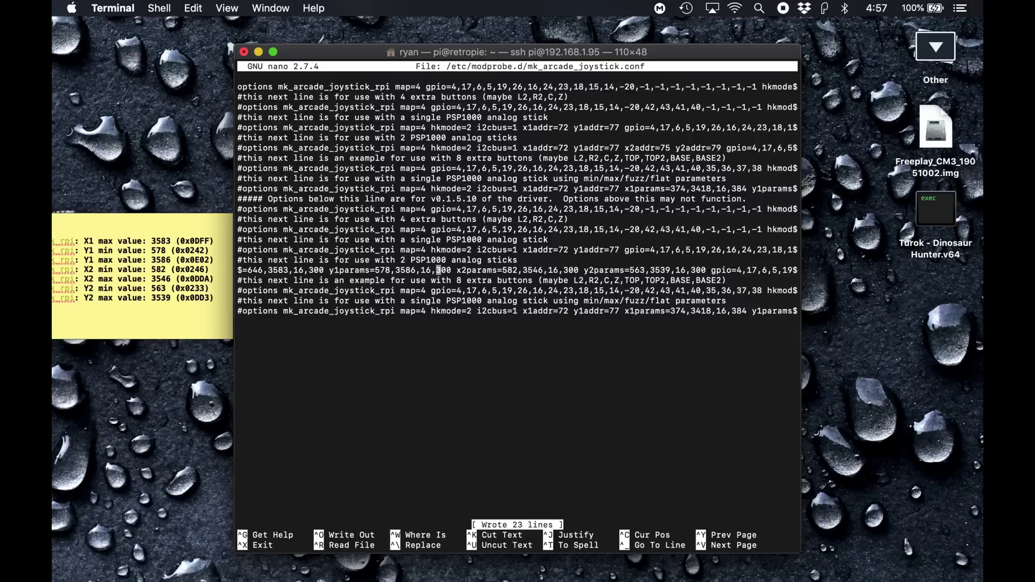
Exit nano, launch Cyberduck and log into the Pi's saved SFTP bookmark
{"action": "key", "text": "ctrl+x"}
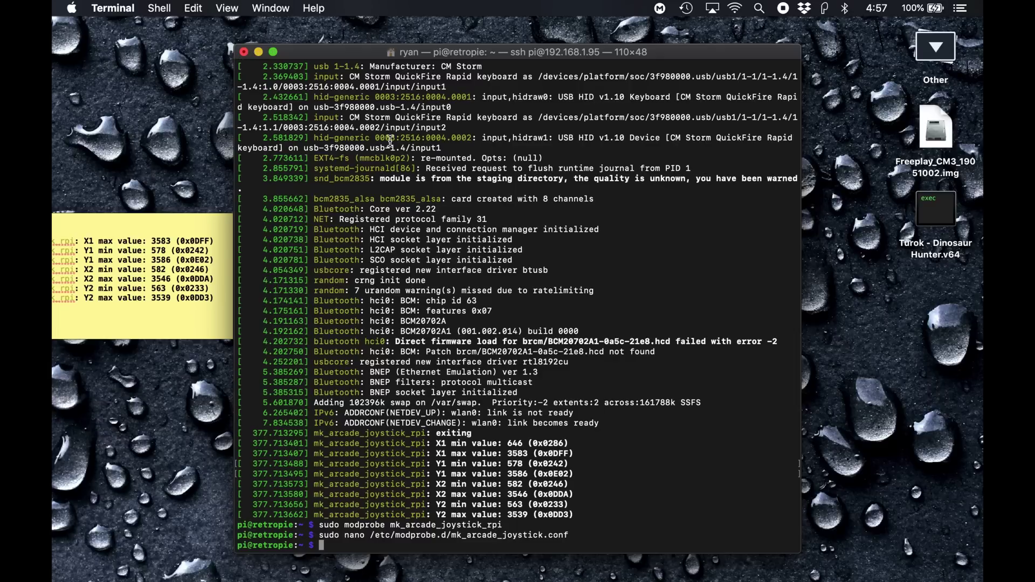
{"action": "left_click", "coordinate": [951, 213]}
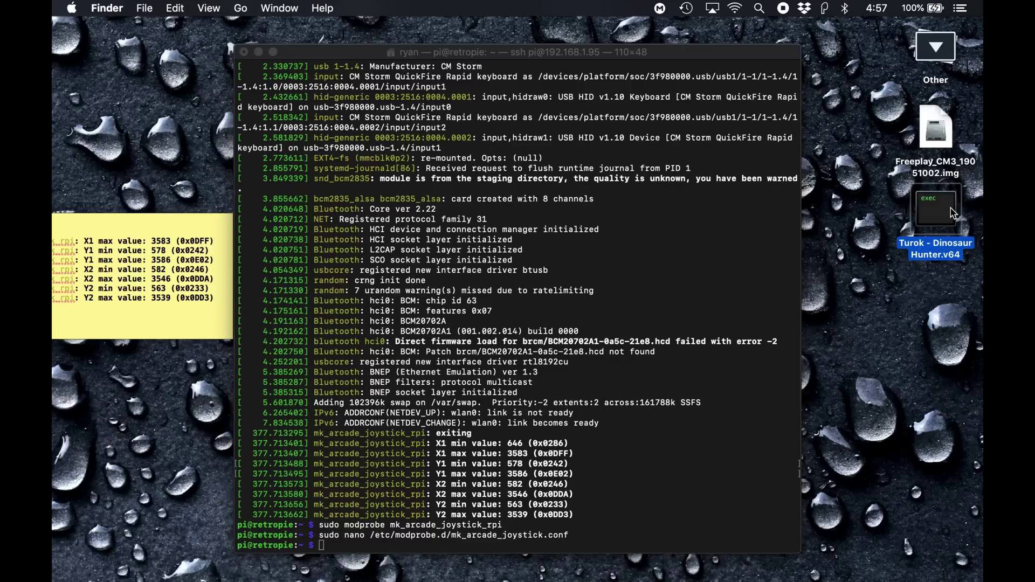
{"action": "left_click", "coordinate": [862, 207]}
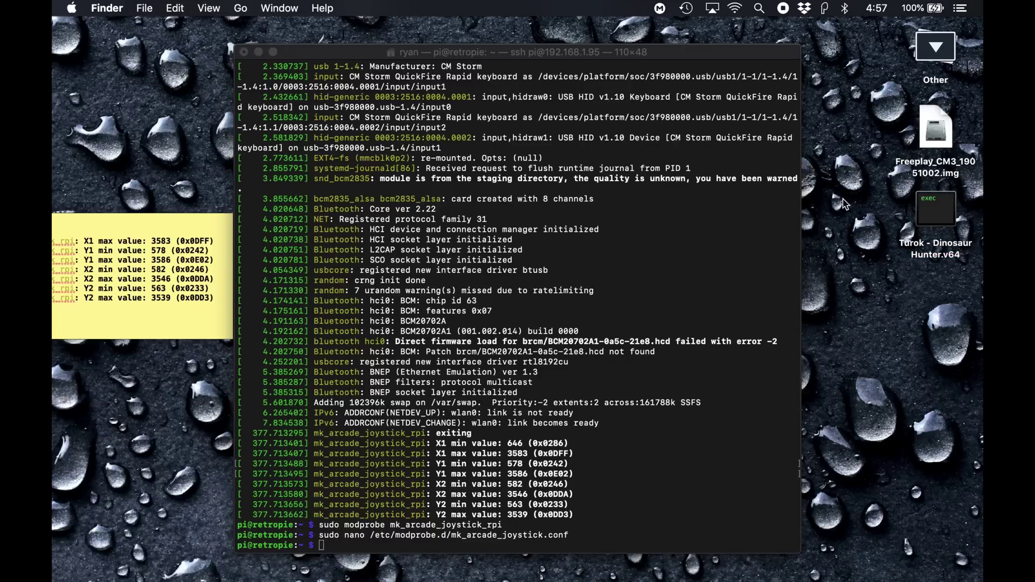
{"action": "key", "text": "F4"}
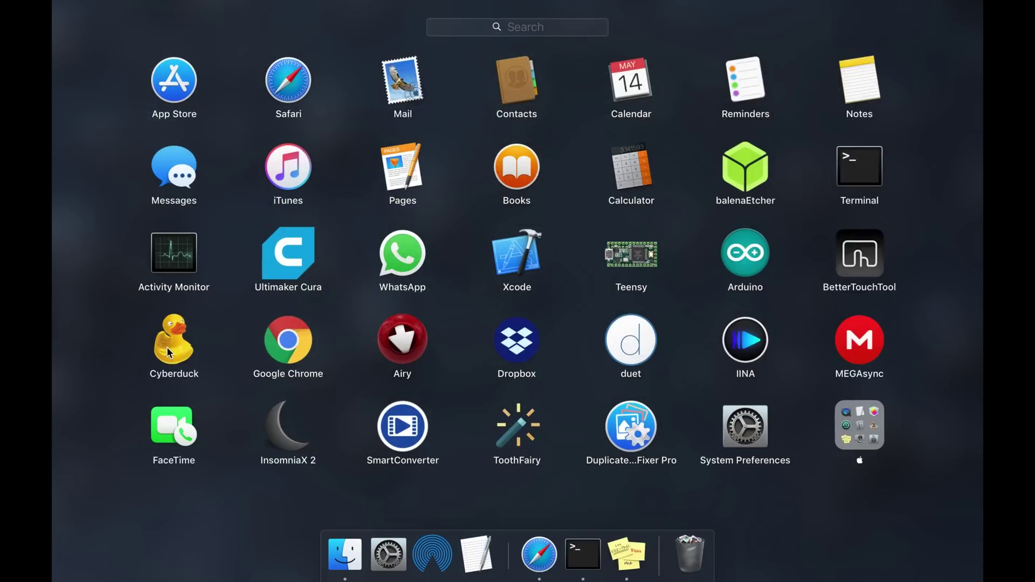
{"action": "left_click", "coordinate": [164, 354]}
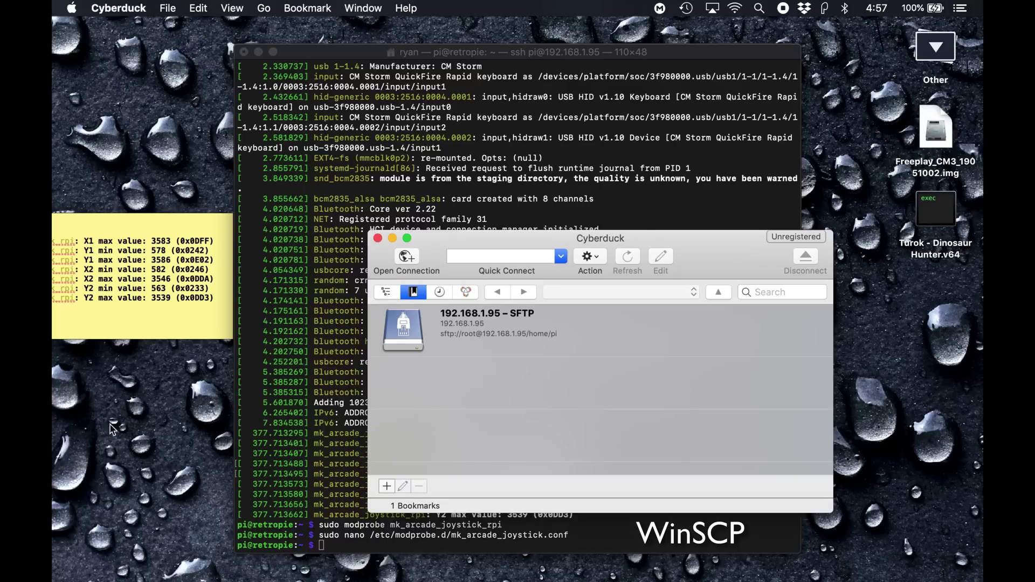
{"action": "left_click", "coordinate": [507, 332]}
{"action": "double_click", "coordinate": [506, 333]}
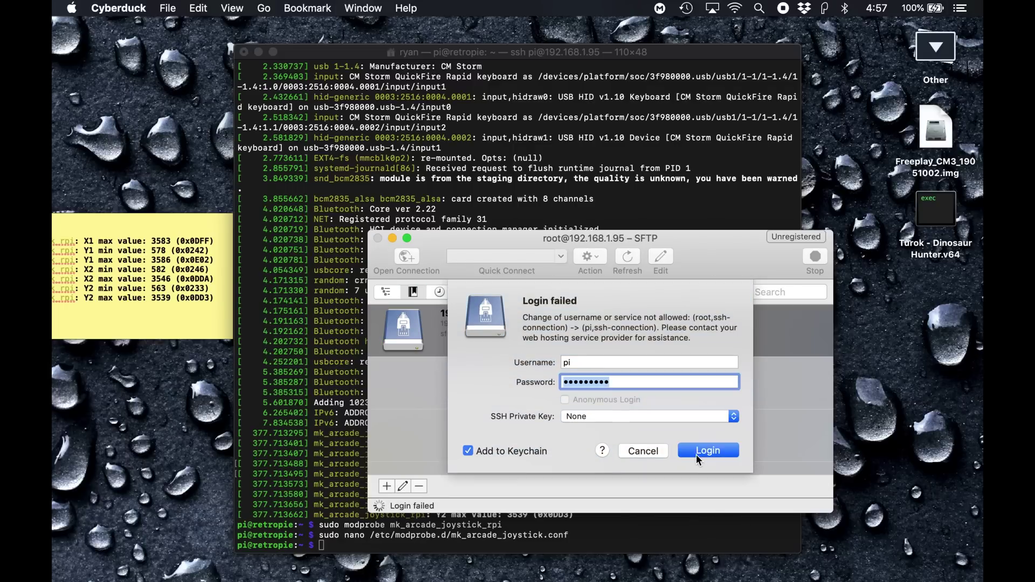
{"action": "type", "text": "raspberry"}
{"action": "key", "text": "Return"}
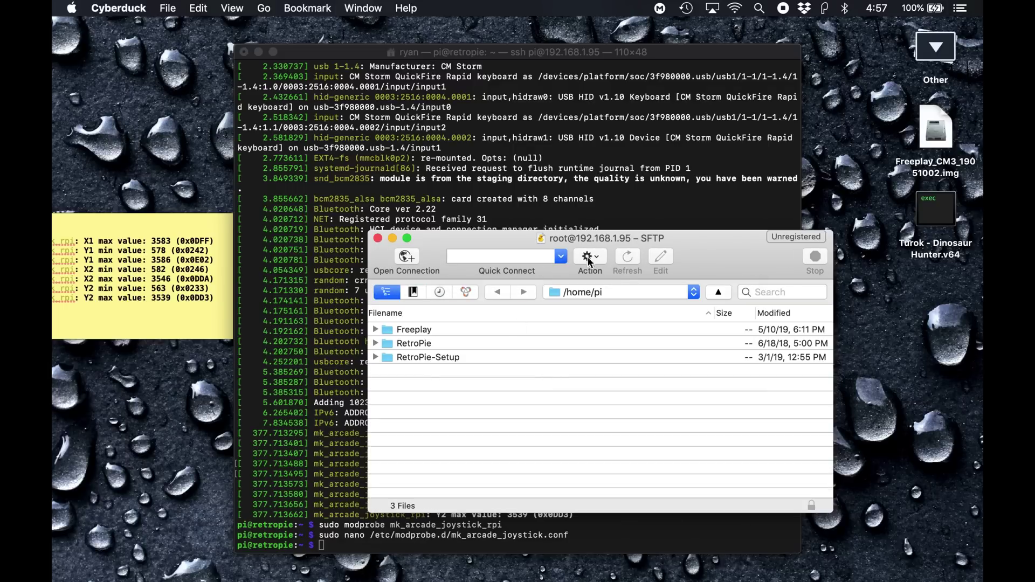
Browse to RetroPie/roms/n64 and drag Turok - Dinosaur Hunter.v64 into it
{"action": "left_click_drag", "start_coordinate": [694, 241], "coordinate": [723, 109]}
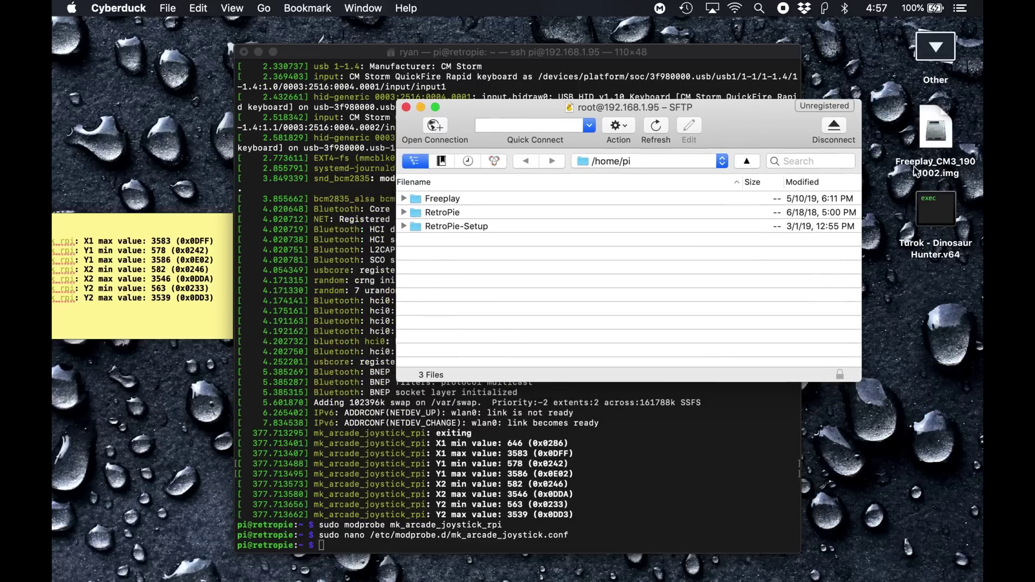
{"action": "double_click", "coordinate": [439, 213]}
{"action": "left_click", "coordinate": [437, 226]}
{"action": "double_click", "coordinate": [437, 226]}
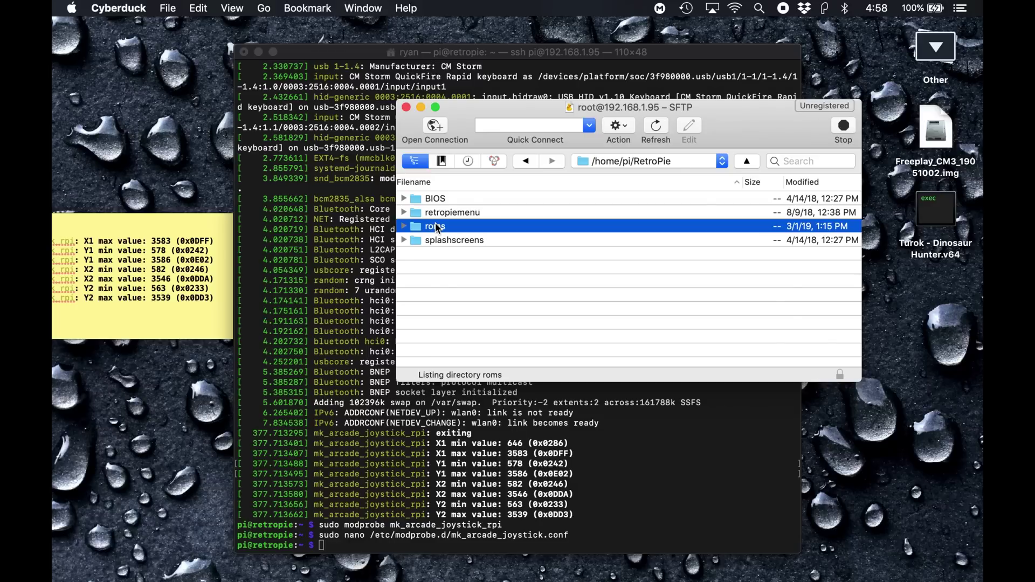
{"action": "scroll", "coordinate": [504, 271], "scroll_direction": "down", "scroll_amount": 5}
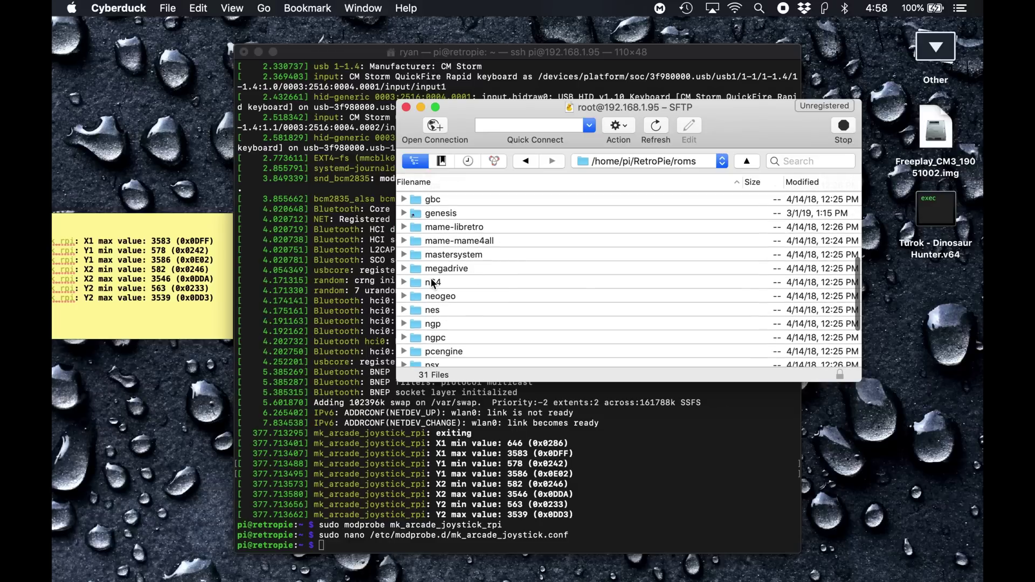
{"action": "double_click", "coordinate": [434, 283]}
{"action": "left_click_drag", "start_coordinate": [944, 209], "coordinate": [507, 291]}
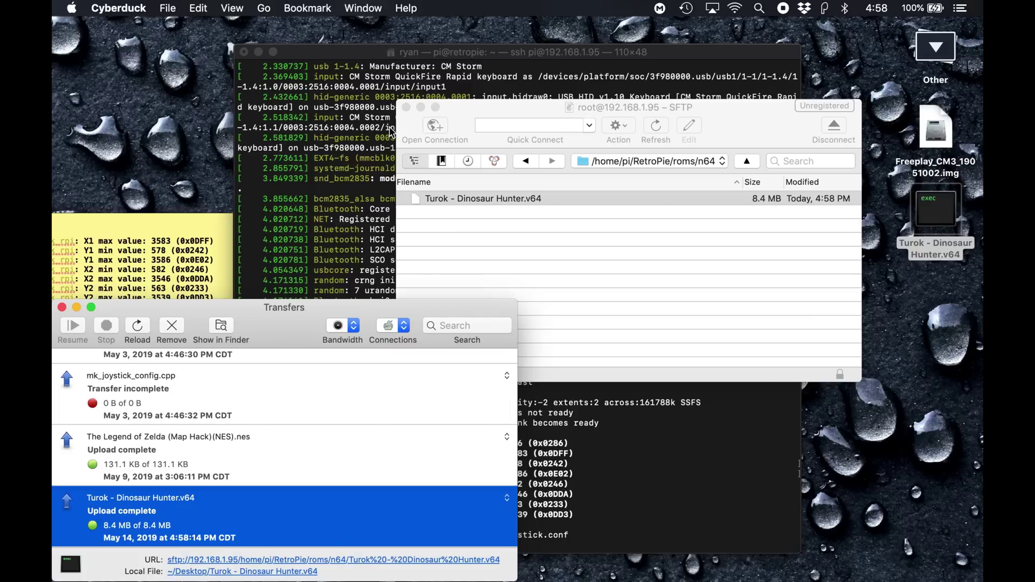
Close Cyberduck's file browser and transfers windows and toggle Terminal's full-screen view
{"action": "left_click", "coordinate": [407, 108]}
{"action": "left_click", "coordinate": [61, 307]}
{"action": "left_click", "coordinate": [728, 485]}
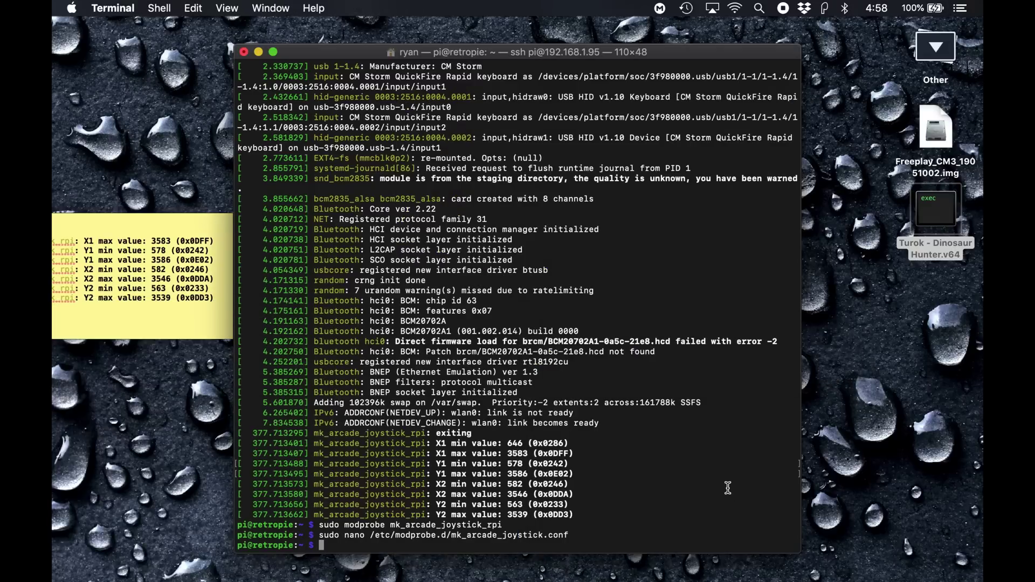
{"action": "key", "text": "ctrl+super+f"}
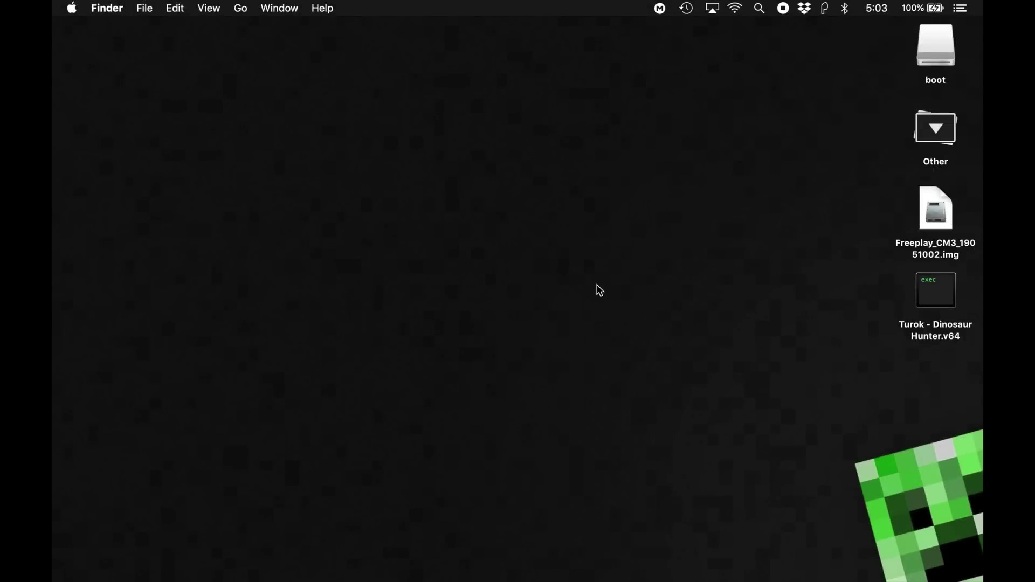
Launch Disk Utility via Spotlight and select the external SD card
{"action": "key", "text": "super+space"}
{"action": "type", "text": "disk"}
{"action": "key", "text": "Return"}
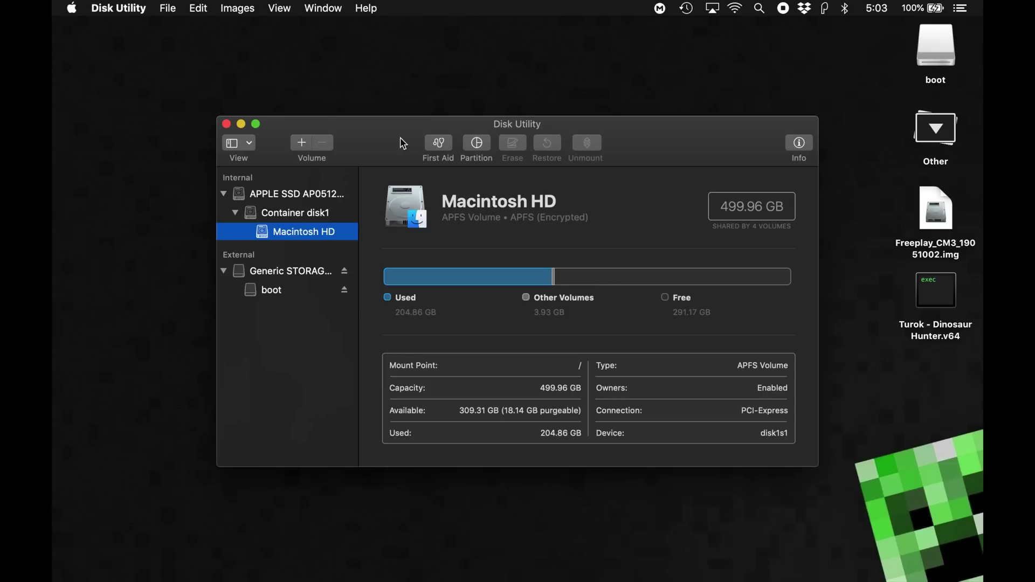
{"action": "left_click", "coordinate": [276, 273]}
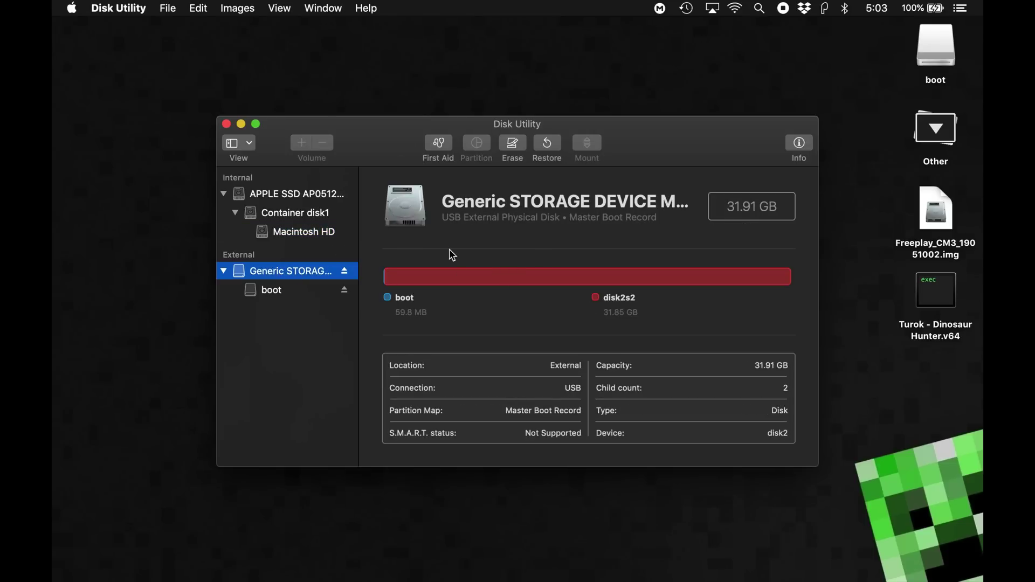
Create an image from the device named CM3 in DVD/CD master format
{"action": "left_click", "coordinate": [168, 9]}
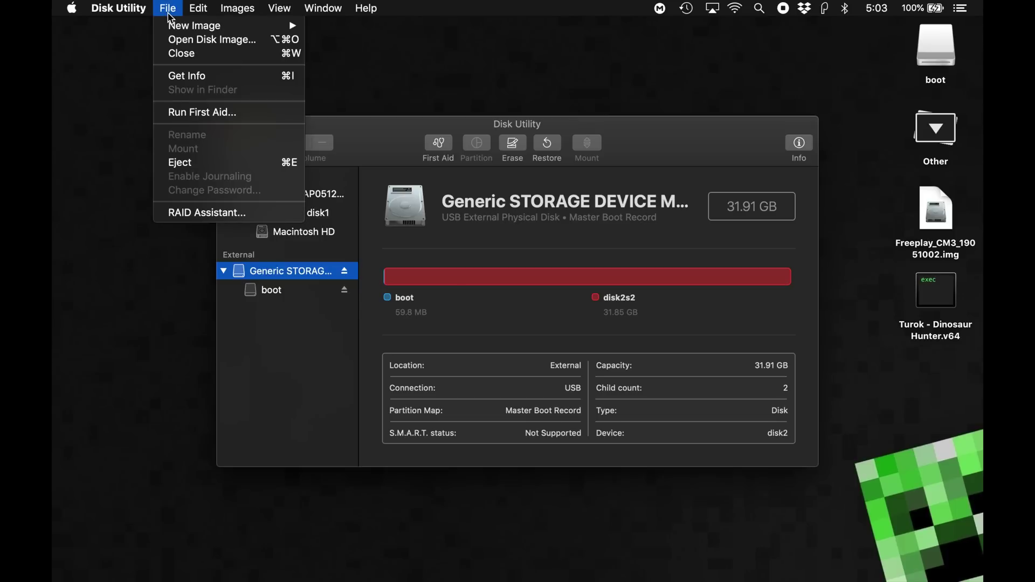
{"action": "mouse_move", "coordinate": [216, 25]}
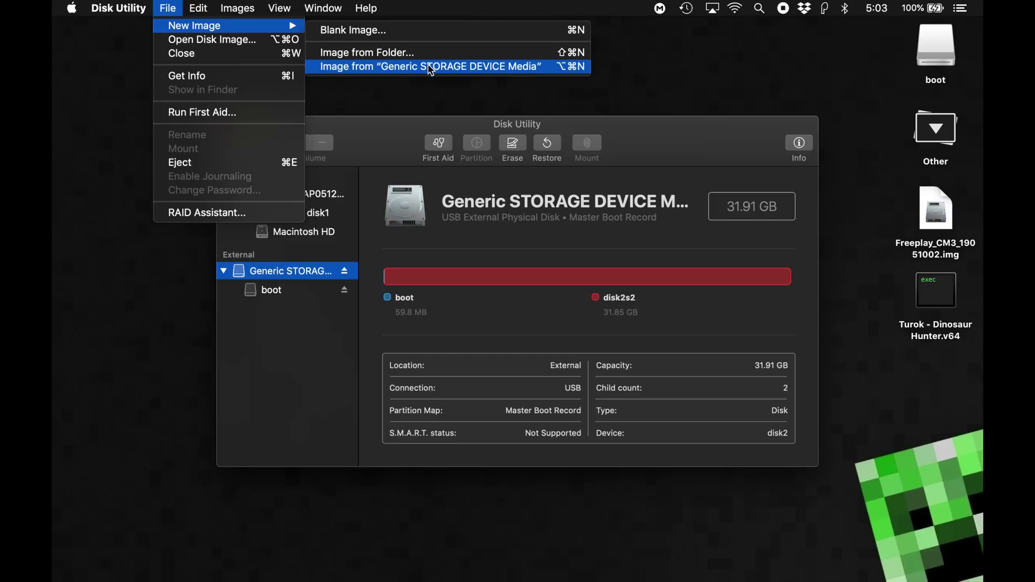
{"action": "left_click", "coordinate": [431, 68]}
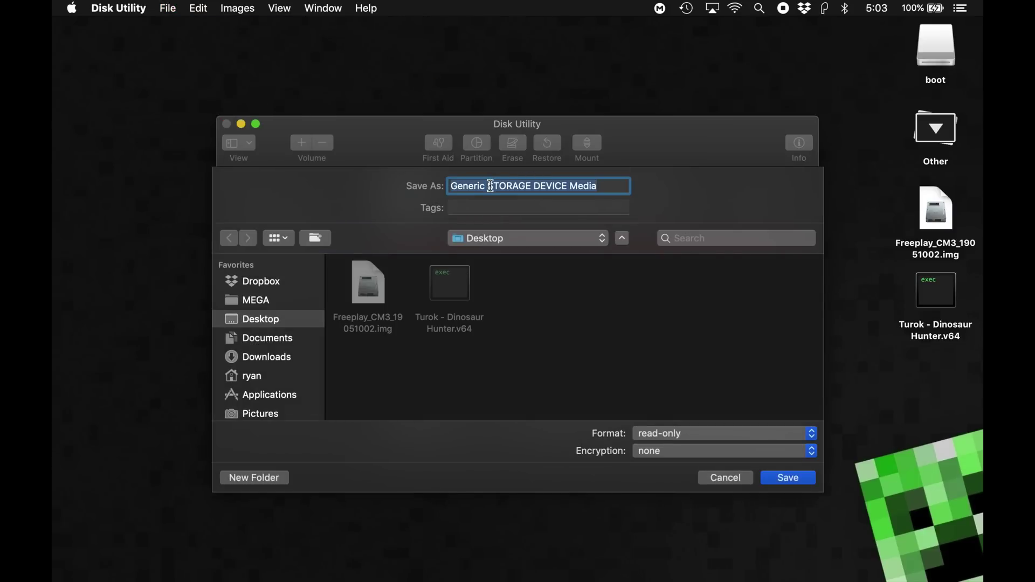
{"action": "type", "text": "CM3"}
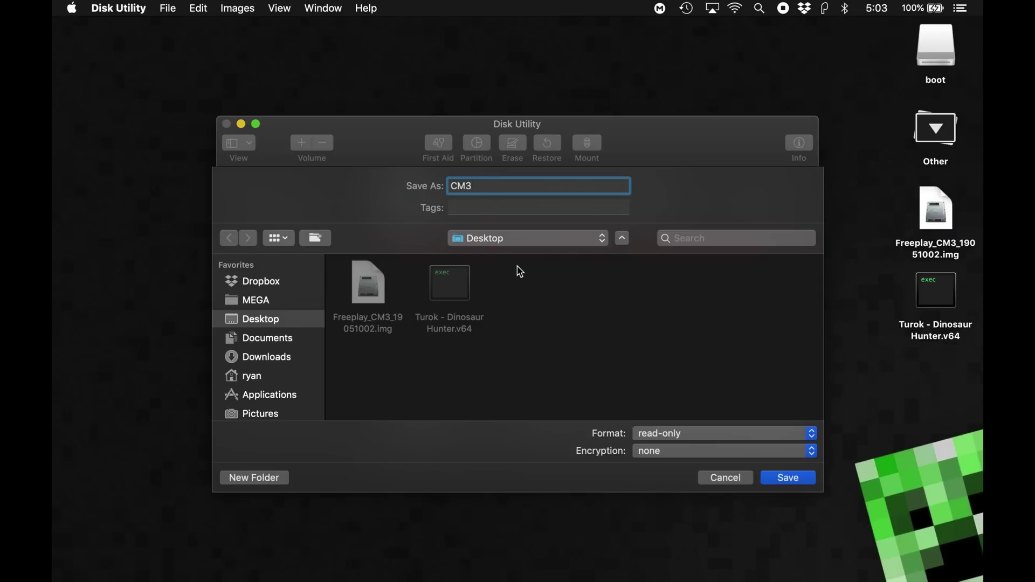
{"action": "left_click", "coordinate": [664, 432]}
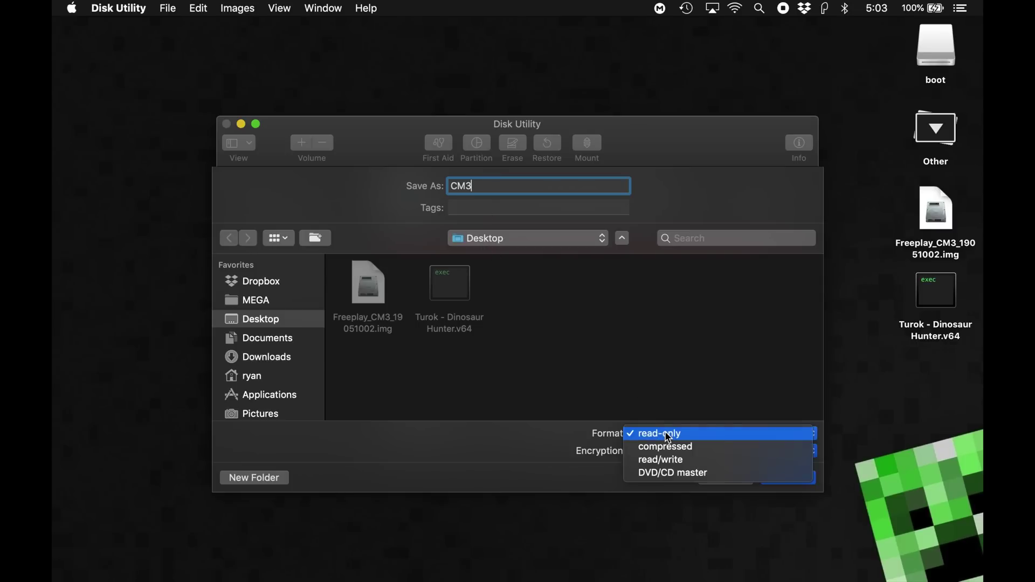
{"action": "left_click", "coordinate": [701, 478]}
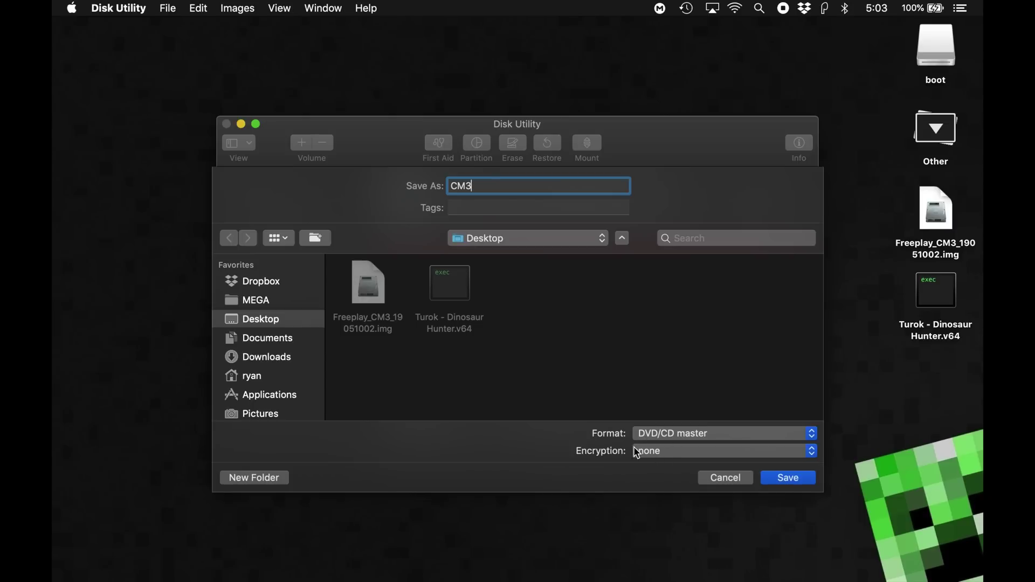
{"action": "left_click", "coordinate": [775, 480]}
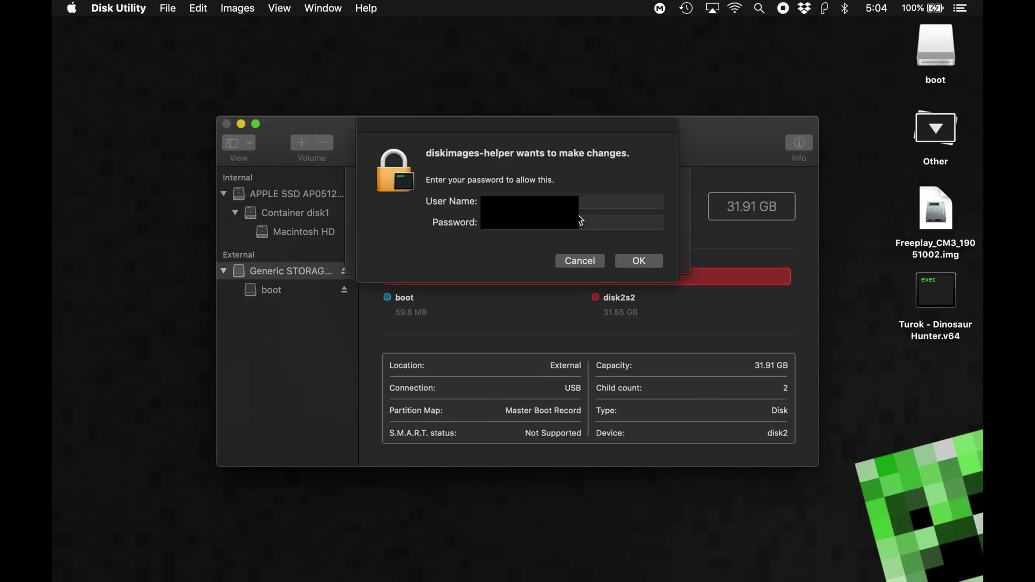
Authorize imaging with the admin password and dismiss the completion notice
{"action": "left_click", "coordinate": [581, 220]}
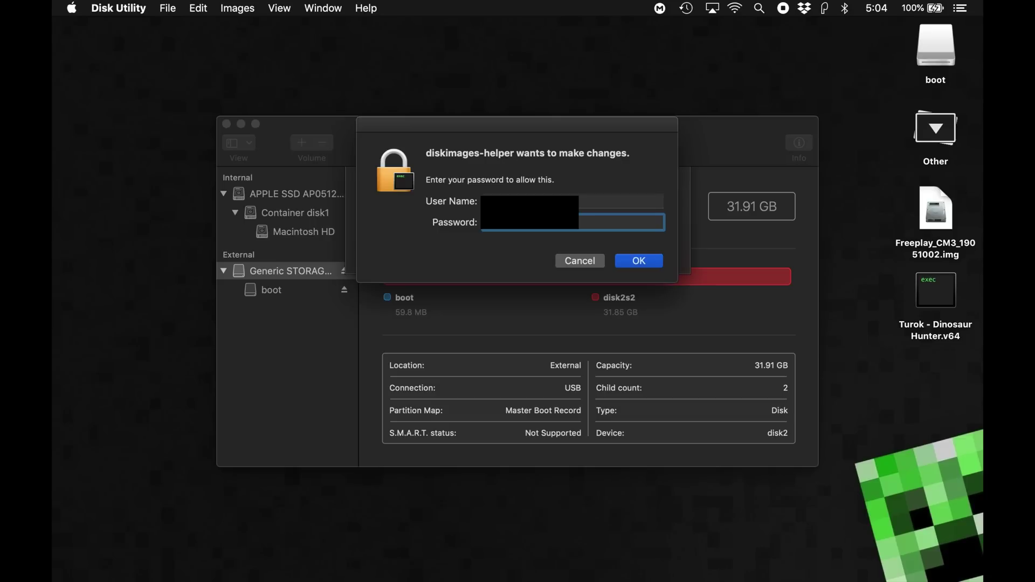
{"action": "key", "text": "Return"}
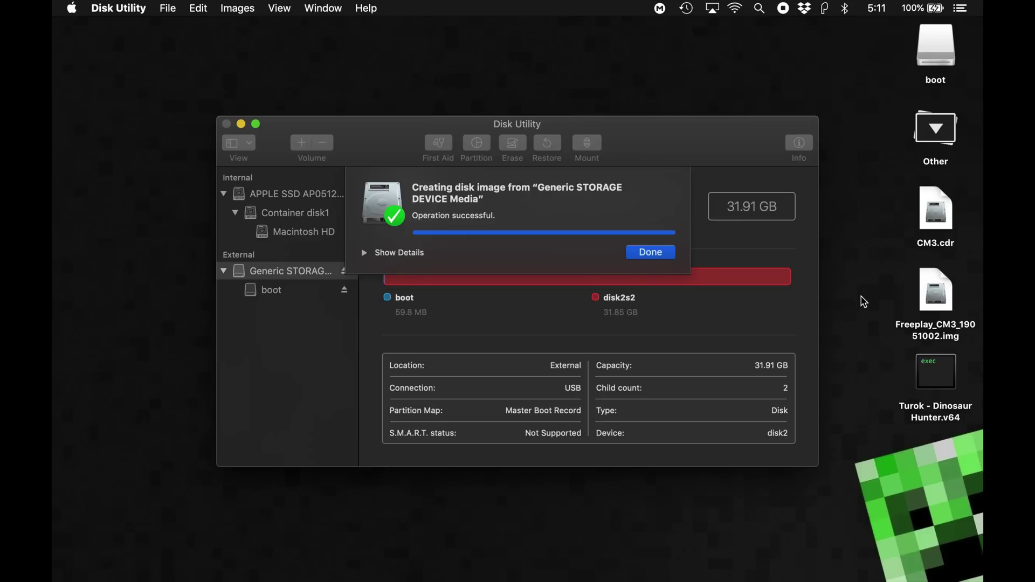
{"action": "key", "text": "Return"}
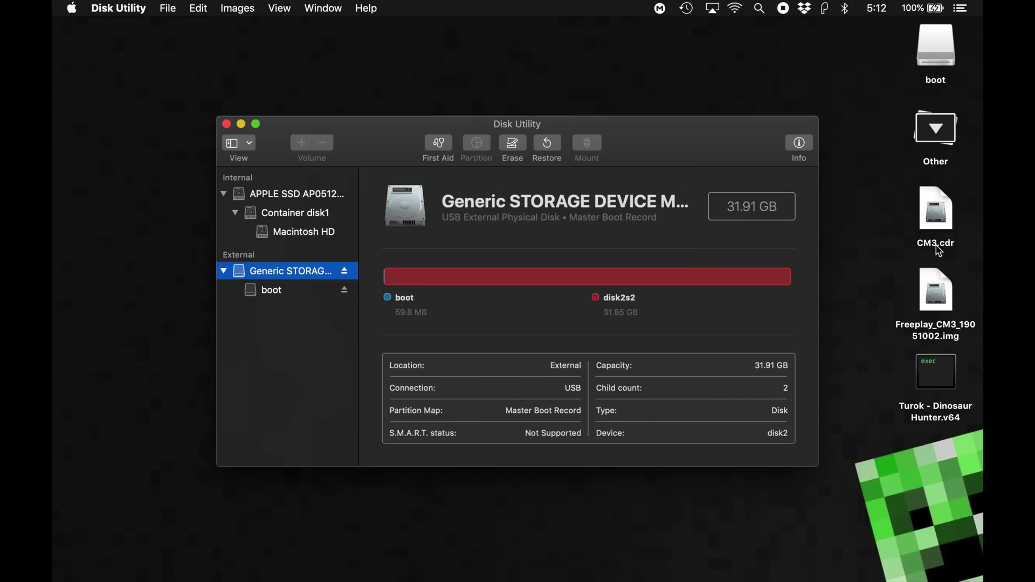
Rename the desktop SD card image from CM3.cdr to CM3.iso, keeping the .iso extension
{"action": "left_click", "coordinate": [940, 249]}
{"action": "left_click", "coordinate": [940, 247]}
{"action": "key", "text": "BackSpace"}
{"action": "key", "text": "BackSpace"}
{"action": "key", "text": "BackSpace"}
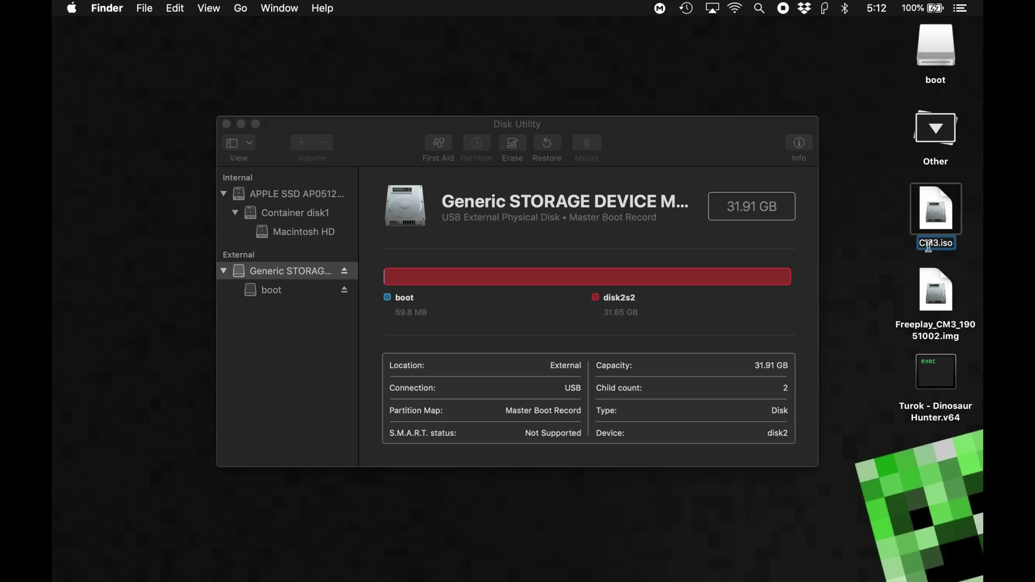
{"action": "key", "text": "Return"}
{"action": "left_click", "coordinate": [638, 225]}
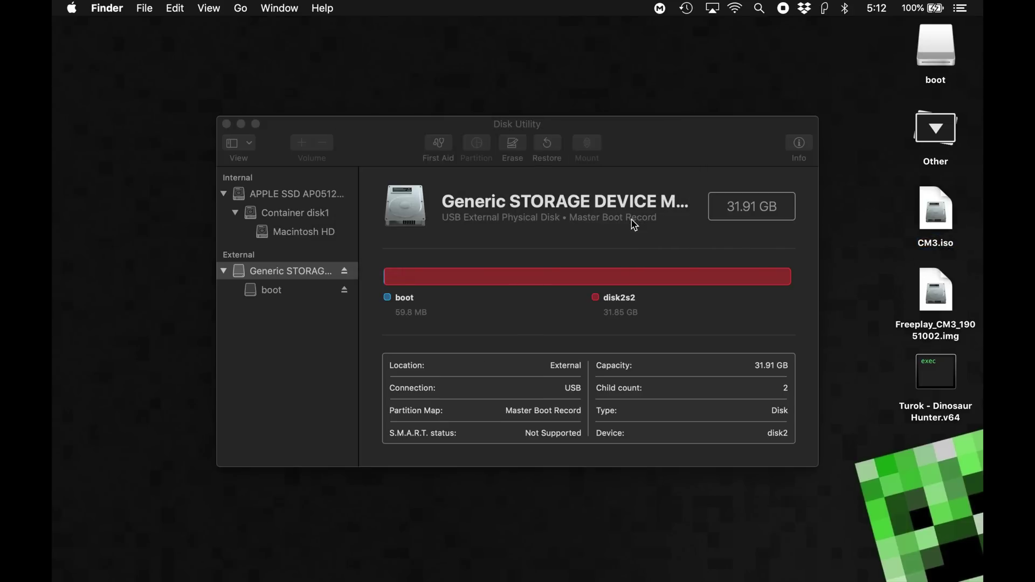